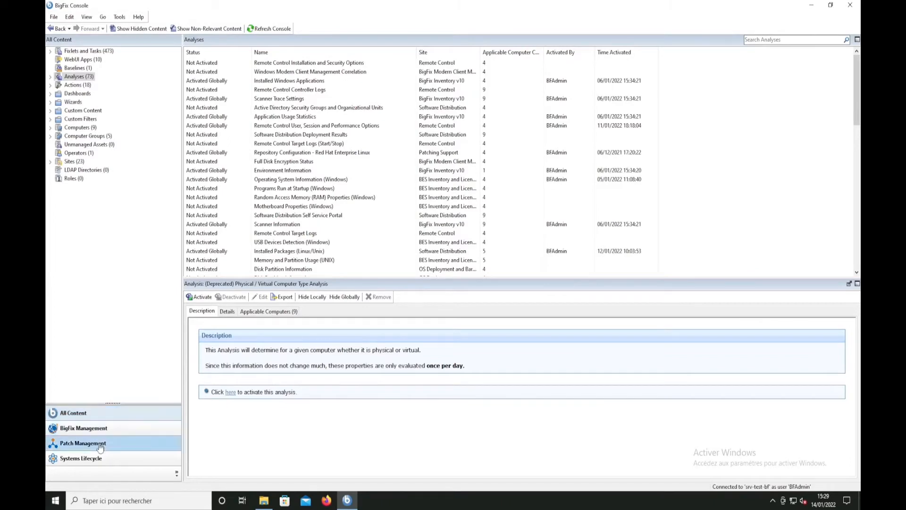
In All Content, browse the Fixlets Only groupings by source, site and source severity, and list the Critical fixlets
click(104, 413)
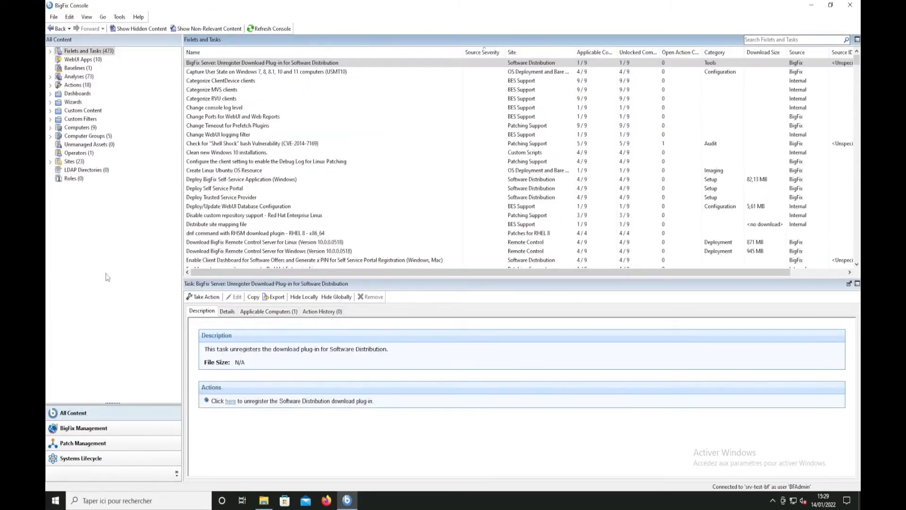
click(51, 52)
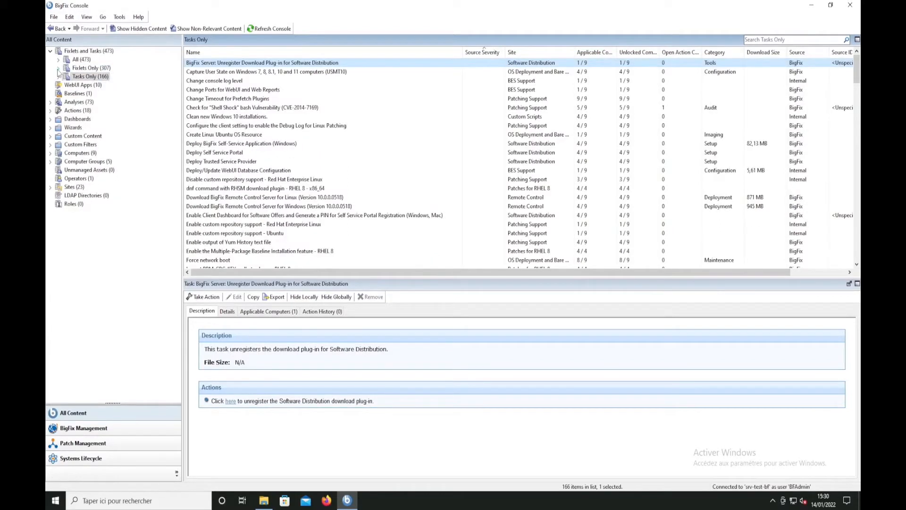
click(58, 68)
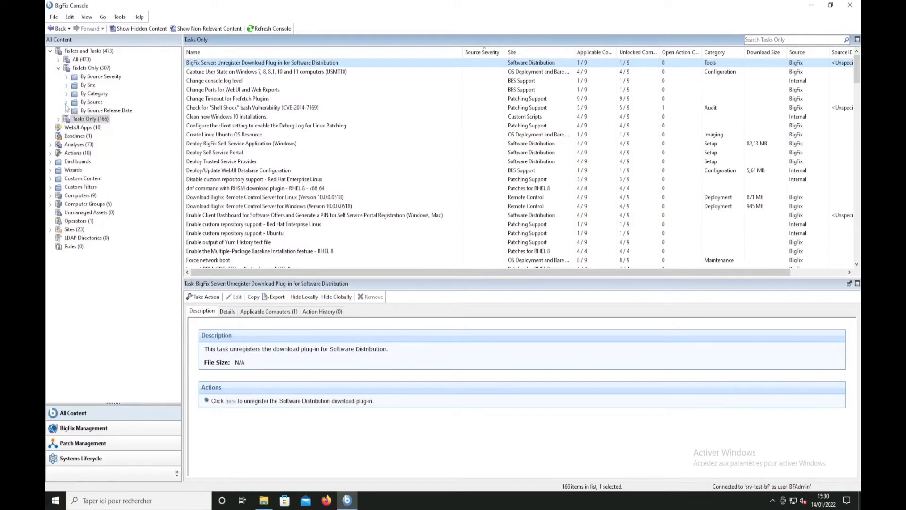
click(66, 102)
click(66, 102)
click(66, 85)
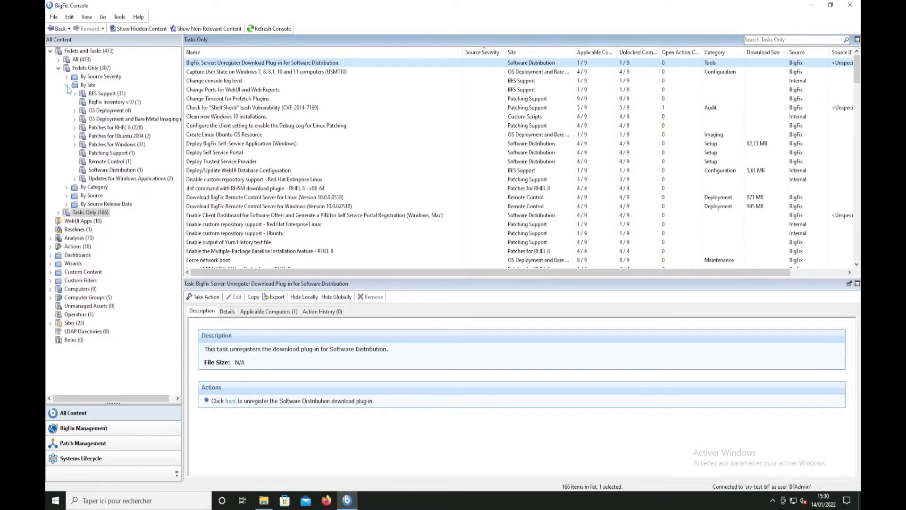
click(66, 85)
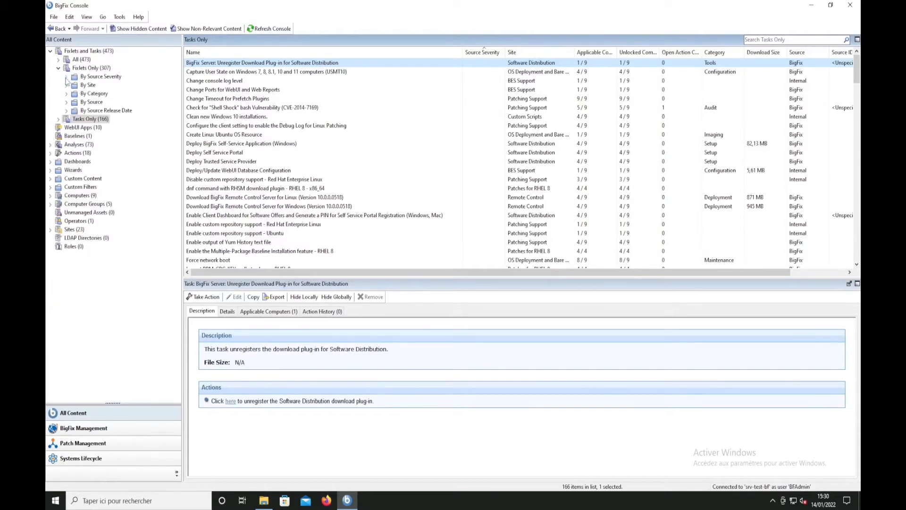
click(66, 77)
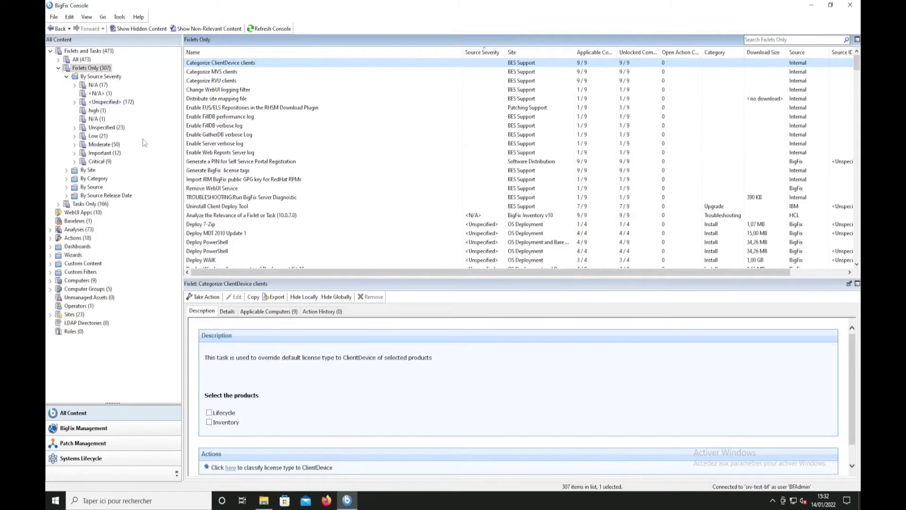
click(98, 162)
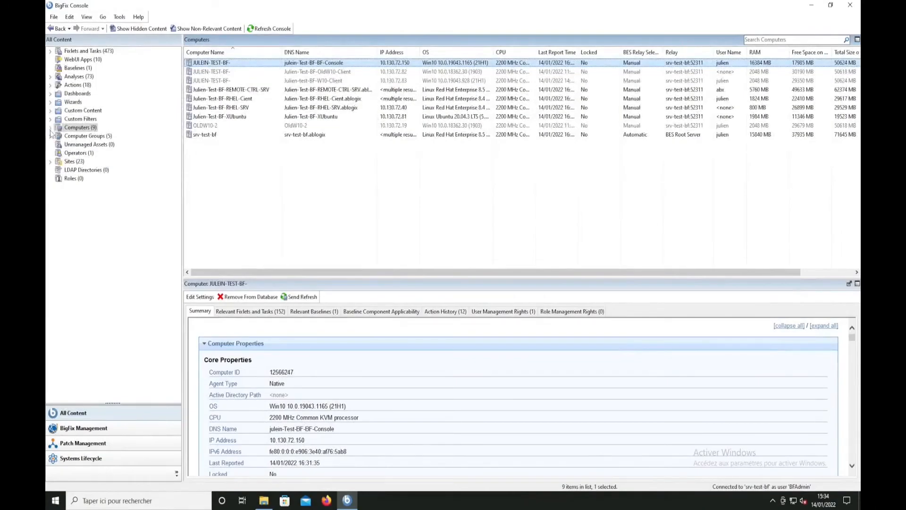
List the computers by retrieved properties, first for OS Win10 10.0.18362.30 (1903), and for relay srv-test-bf:52311
click(50, 128)
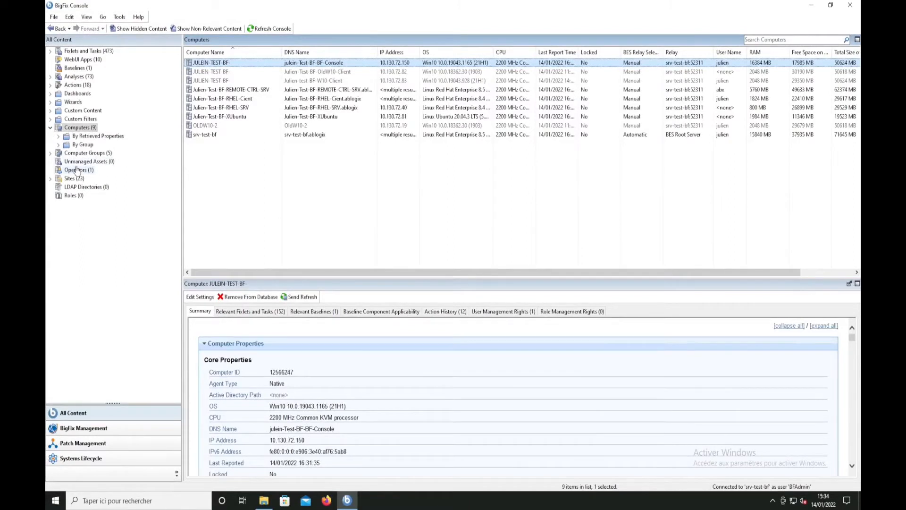
click(58, 136)
click(66, 170)
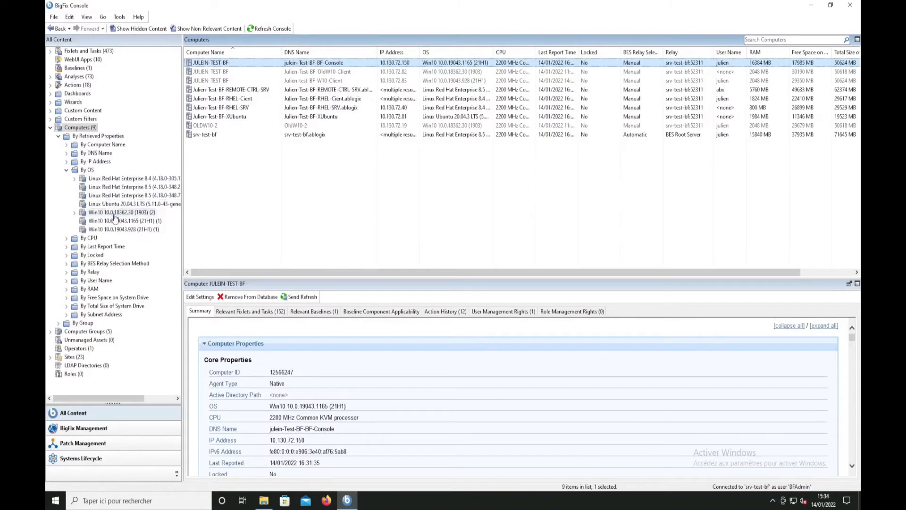
click(115, 213)
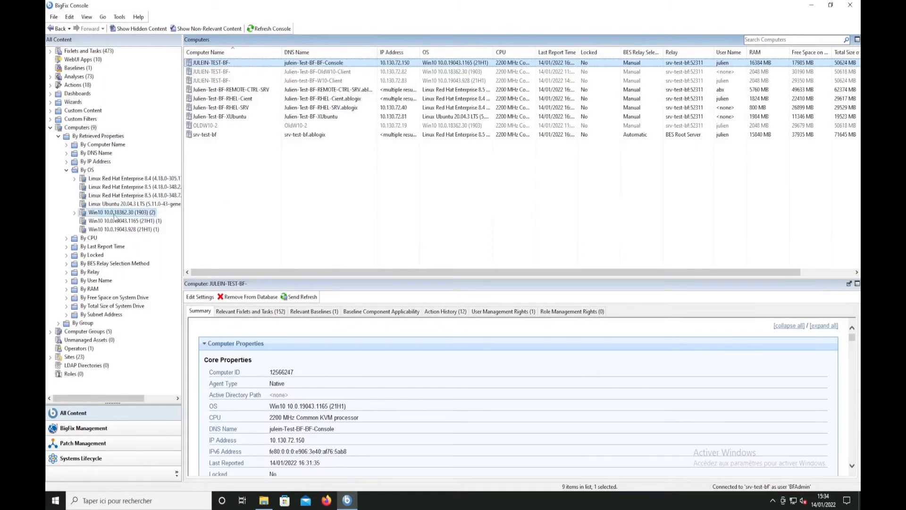
click(67, 272)
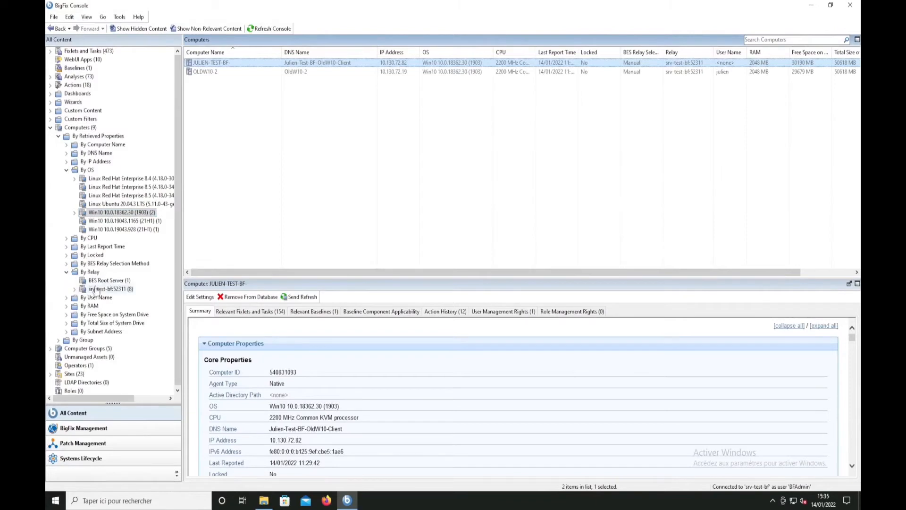
click(99, 290)
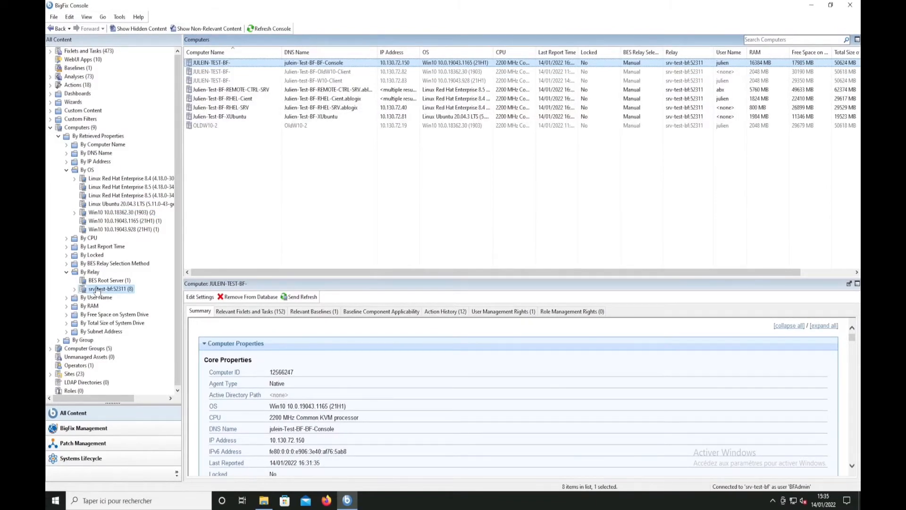
List the computers in subnet 10.130.72.0 and examine the further property groupings nested beneath it
click(66, 333)
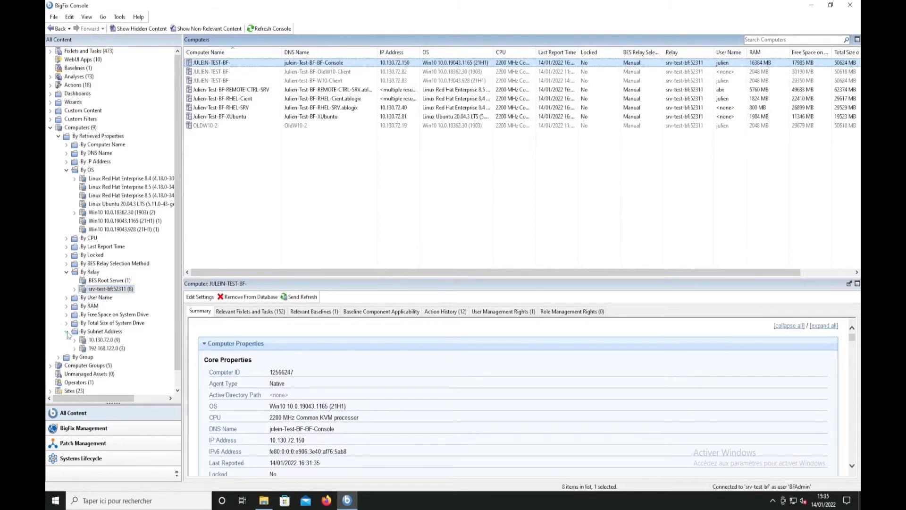
click(97, 341)
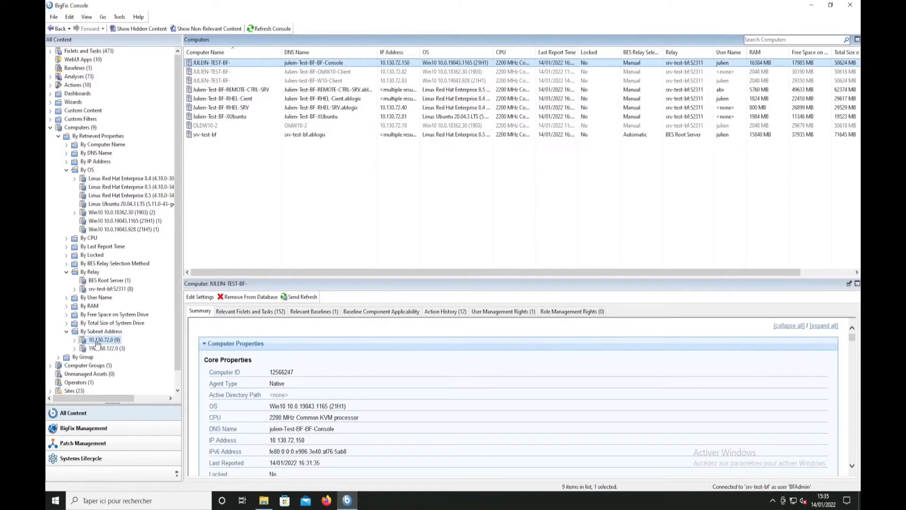
scroll(96, 343, down, 1)
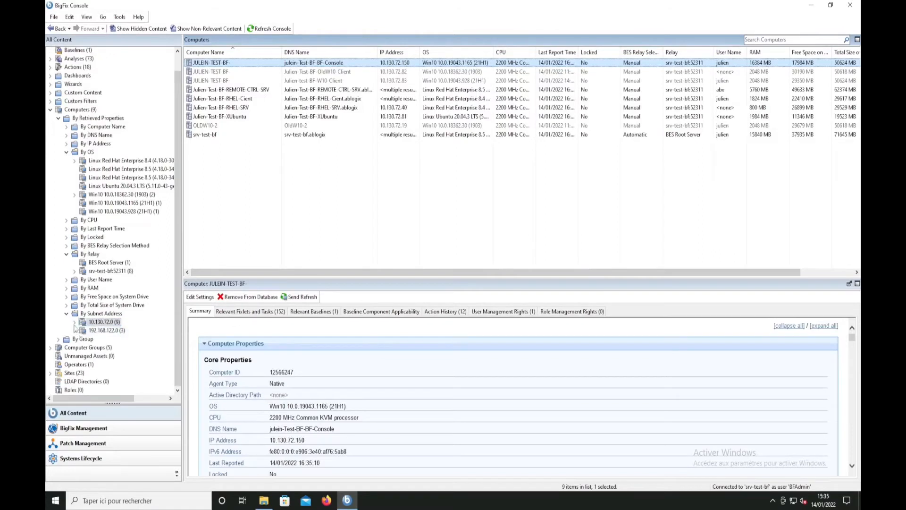
click(74, 322)
scroll(75, 325, down, 2)
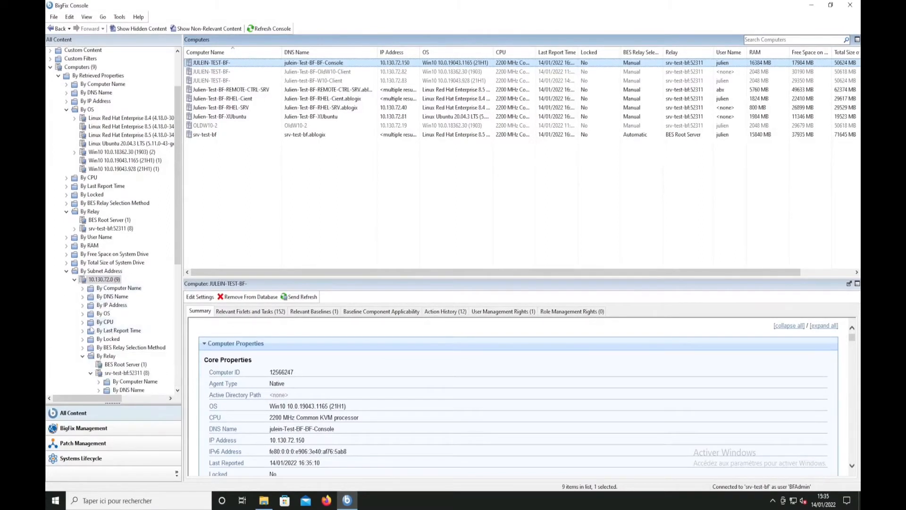
scroll(105, 333, down, 3)
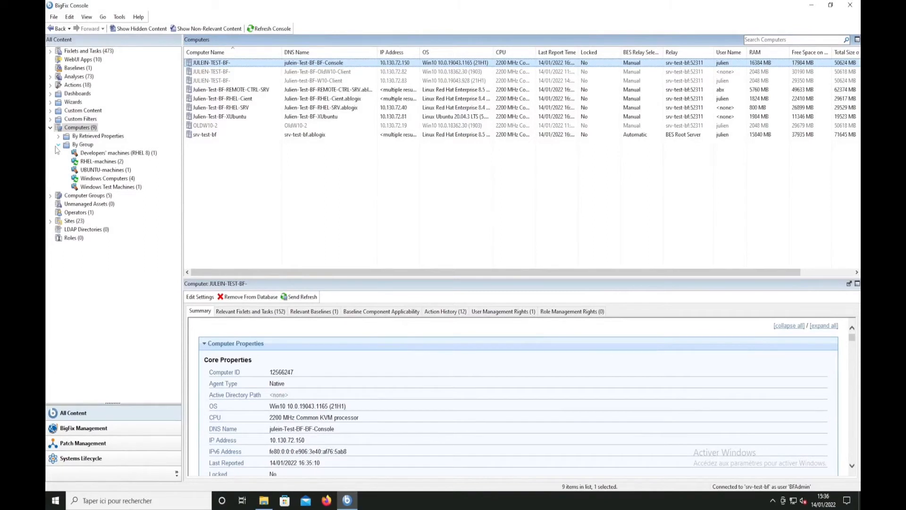
Show the computers in the RHEL-machines group and examine the columns available for the computer list
click(105, 162)
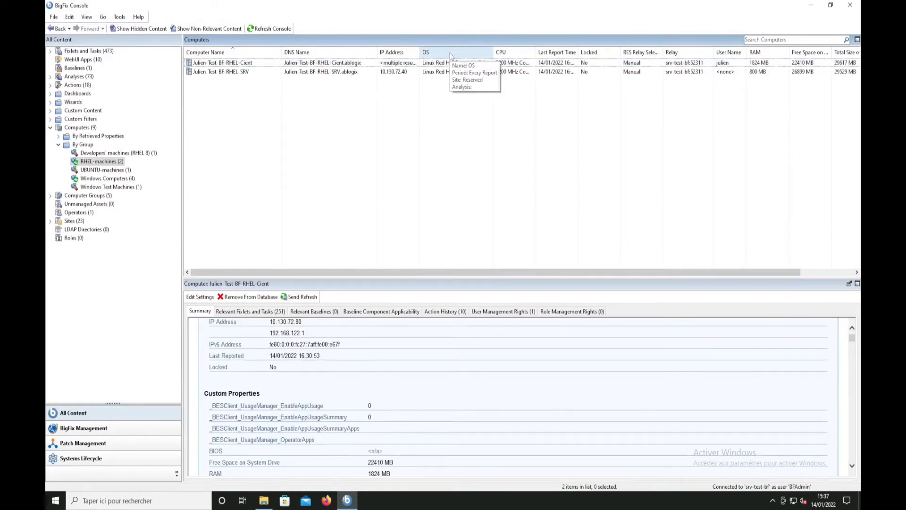
right_click(449, 53)
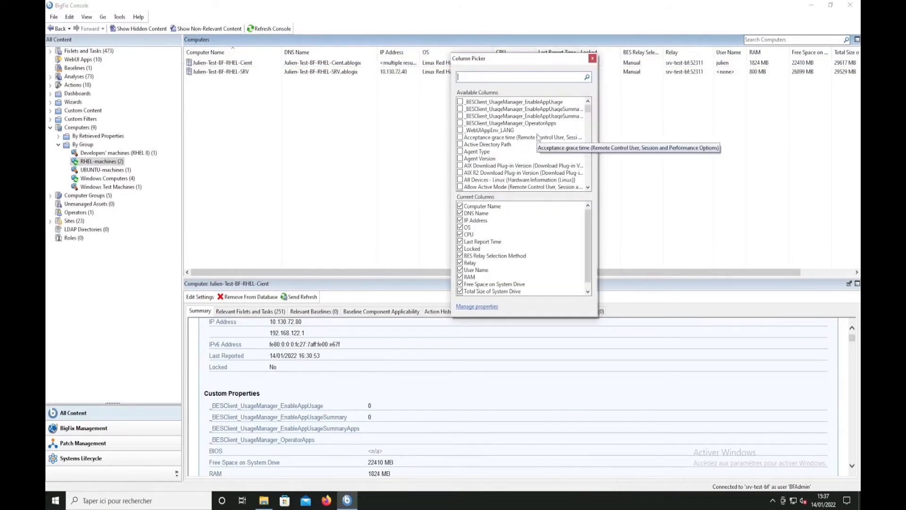
scroll(533, 140, down, 3)
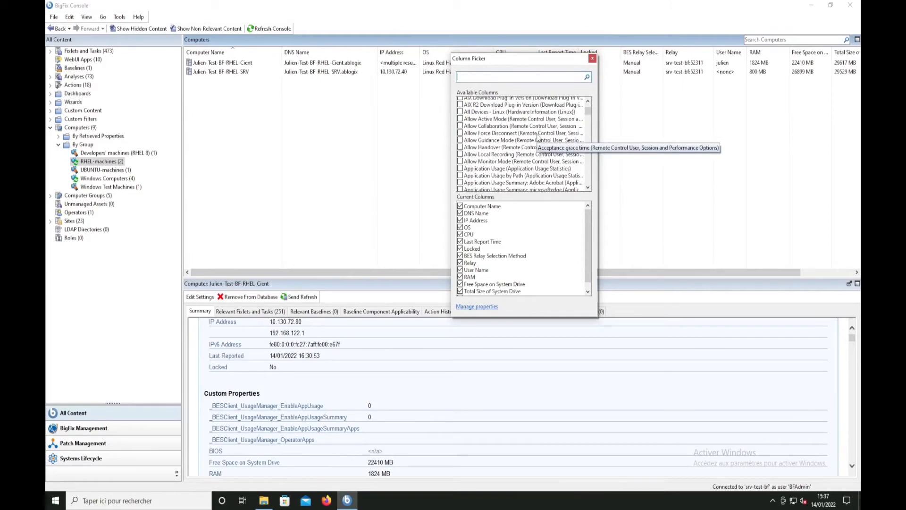
Open property management from the Column Picker, add a new property, and go to its relevance expression
click(477, 306)
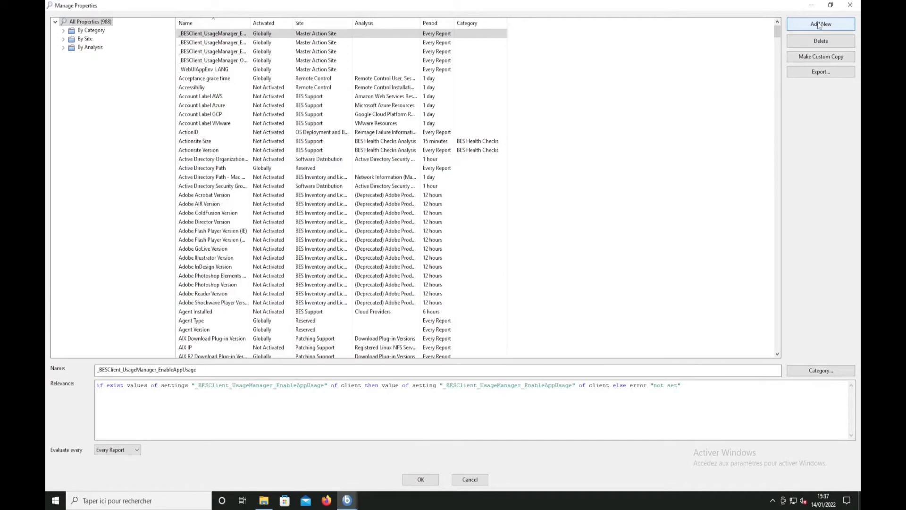
click(819, 24)
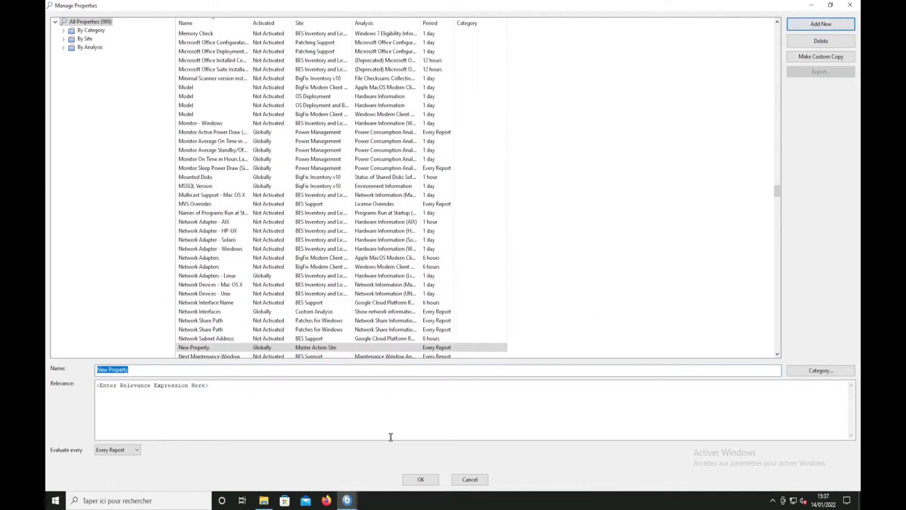
click(216, 388)
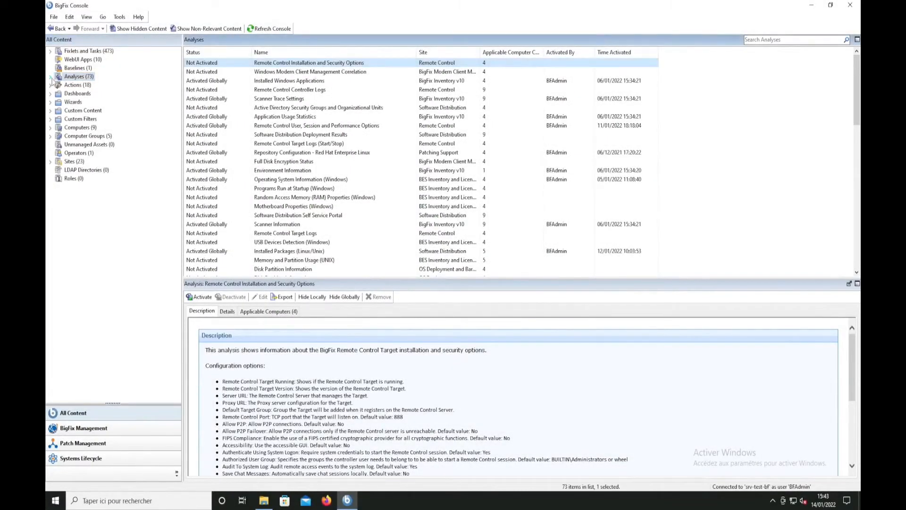
Expand the analyses by status and search the analyses for log4j
click(50, 77)
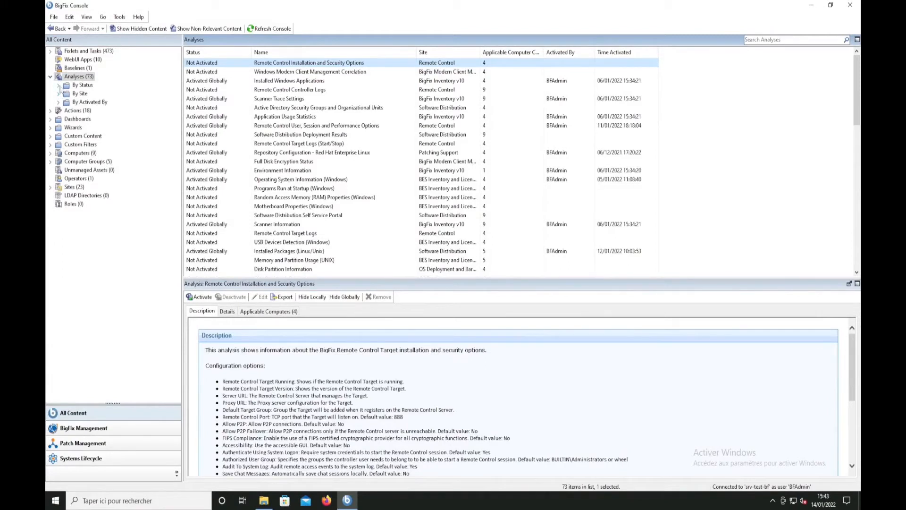
click(58, 85)
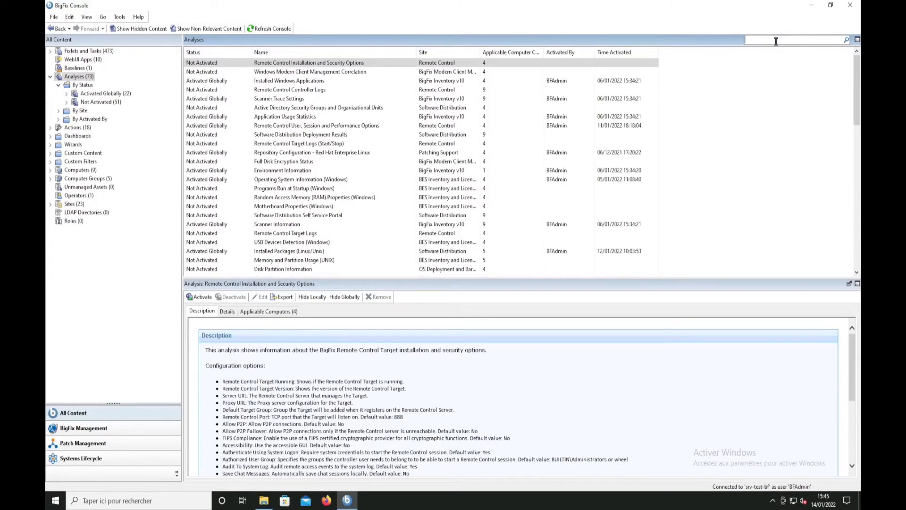
text(log4j)
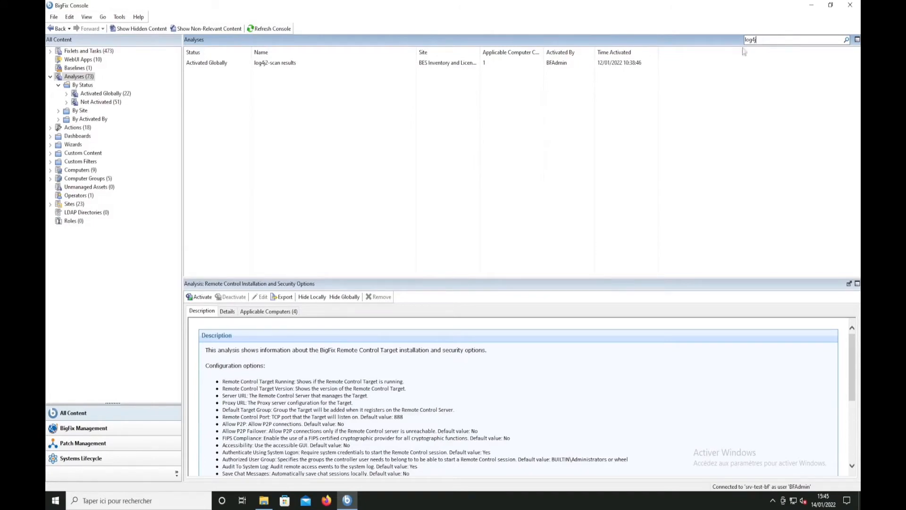
Open the log4j2-scan results analysis and view its results for the applicable computers
click(266, 65)
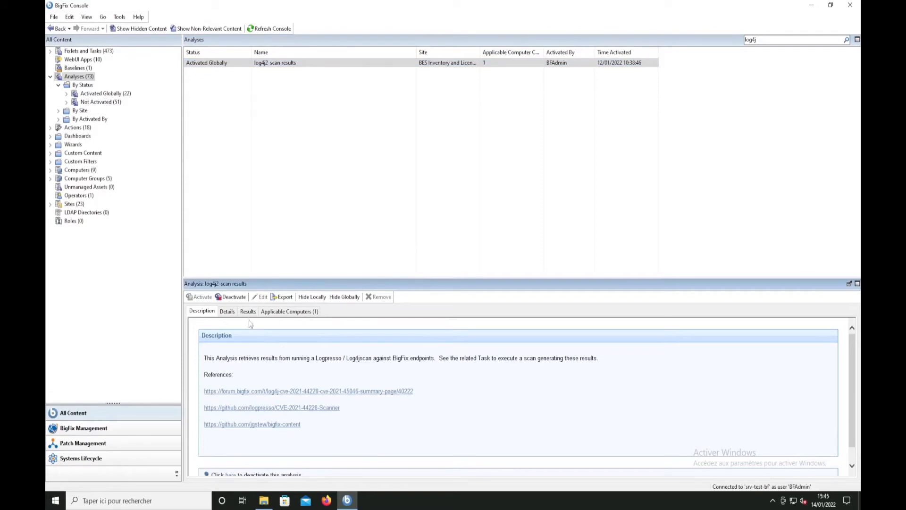
click(248, 312)
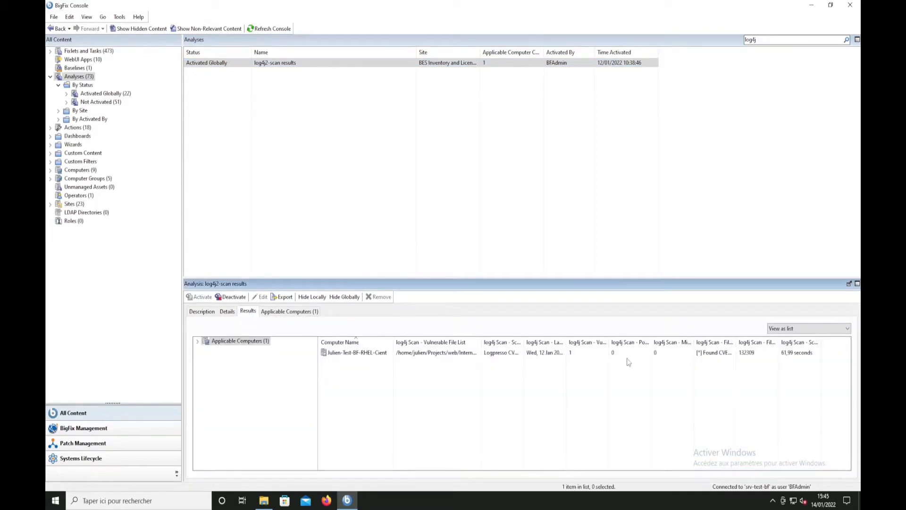
click(583, 360)
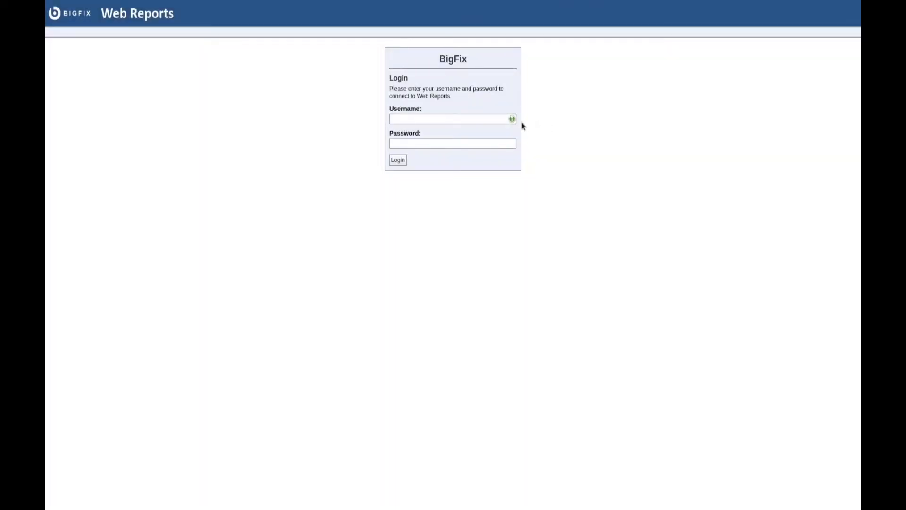
Log in to BigFix Web Reports with the web report user's saved username and password
click(512, 119)
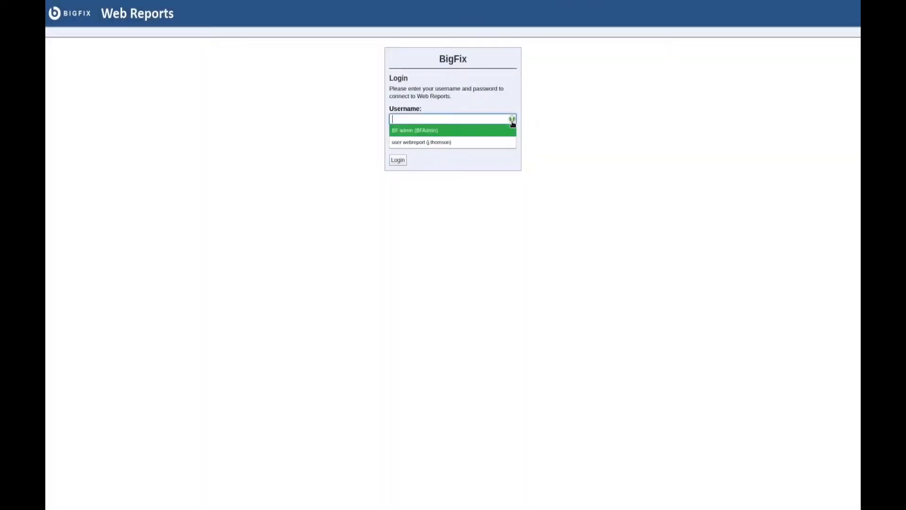
click(486, 142)
click(400, 160)
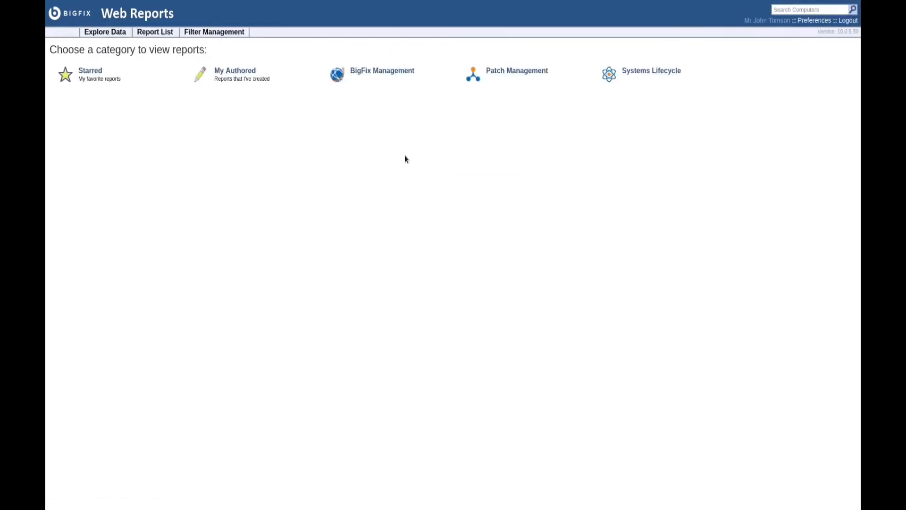
Show the log4j2-scan results by computer and export them to CSV, importing the file into LibreOffice Calc with comma separators
click(160, 33)
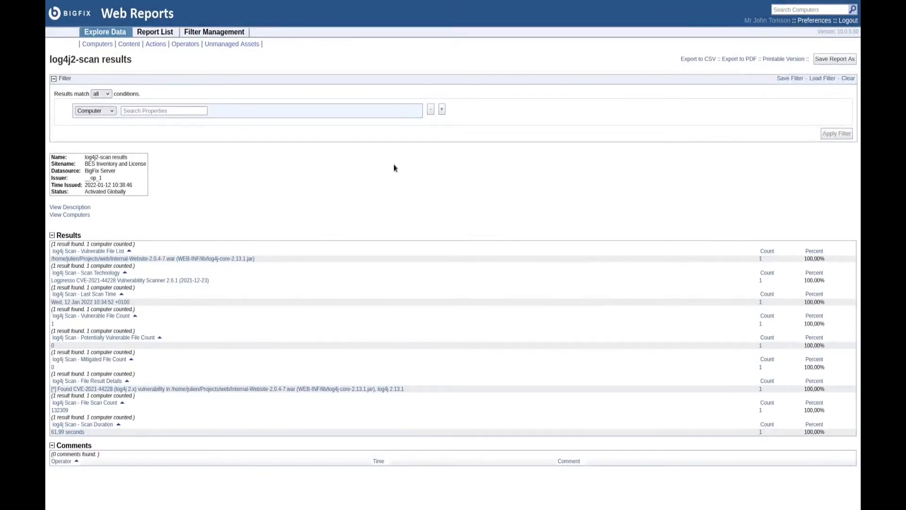
click(76, 215)
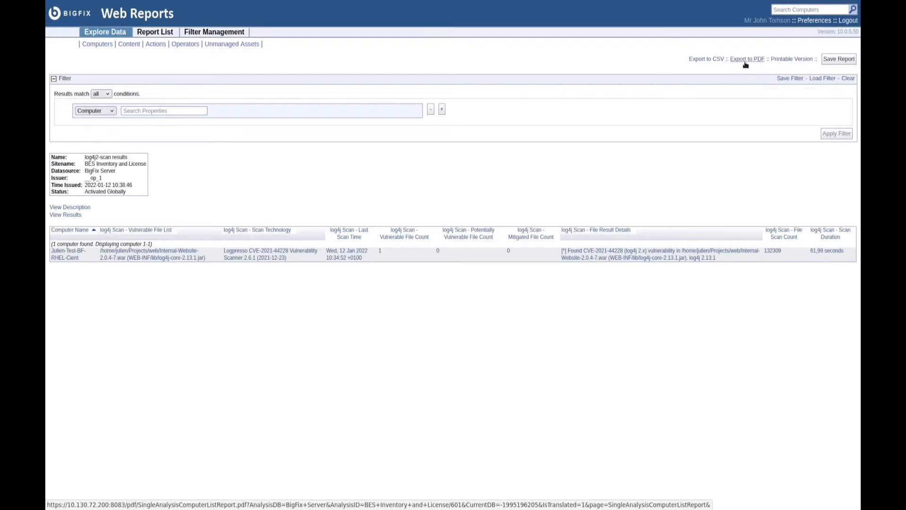
click(700, 60)
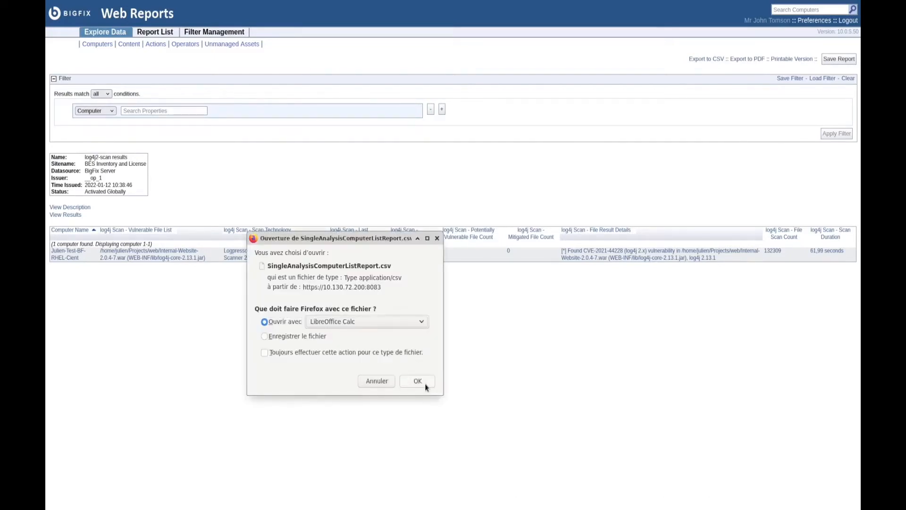
click(425, 383)
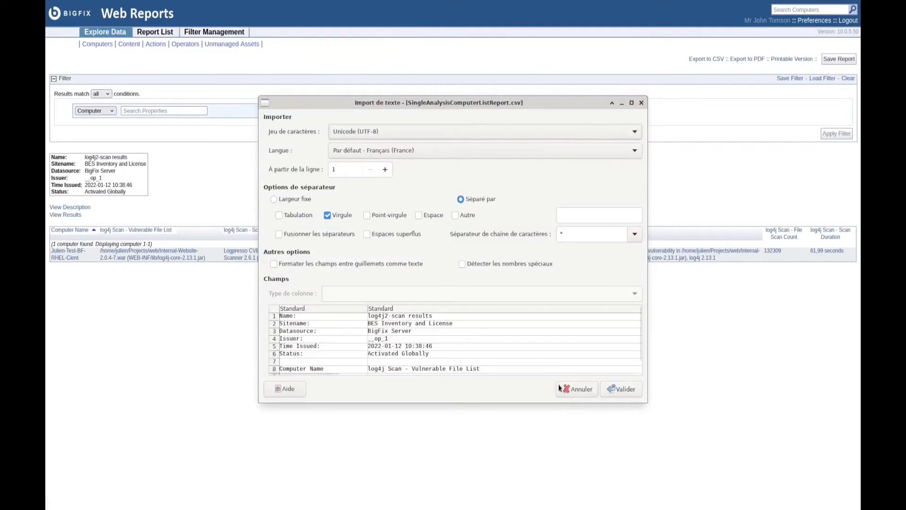
click(621, 389)
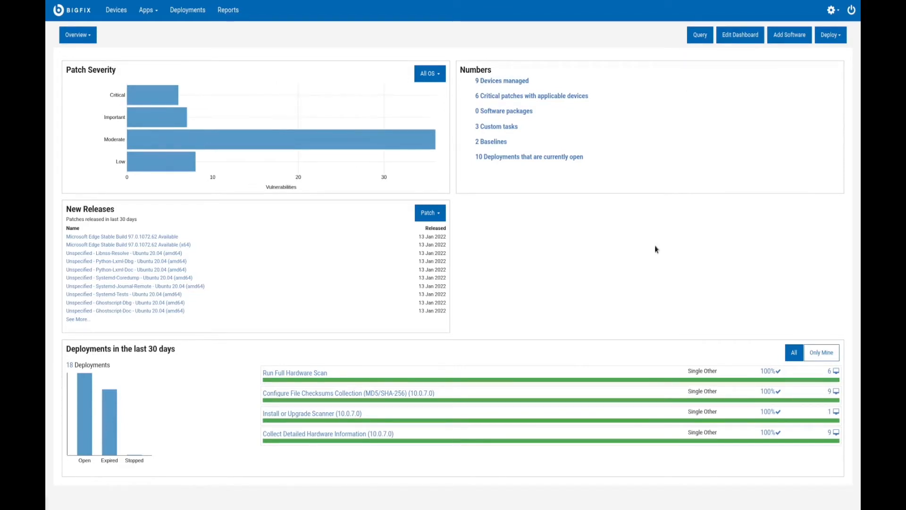
Switch to the BigFix WebUI overview, add a list tile to the dashboard, and start a Patches item for it
click(744, 38)
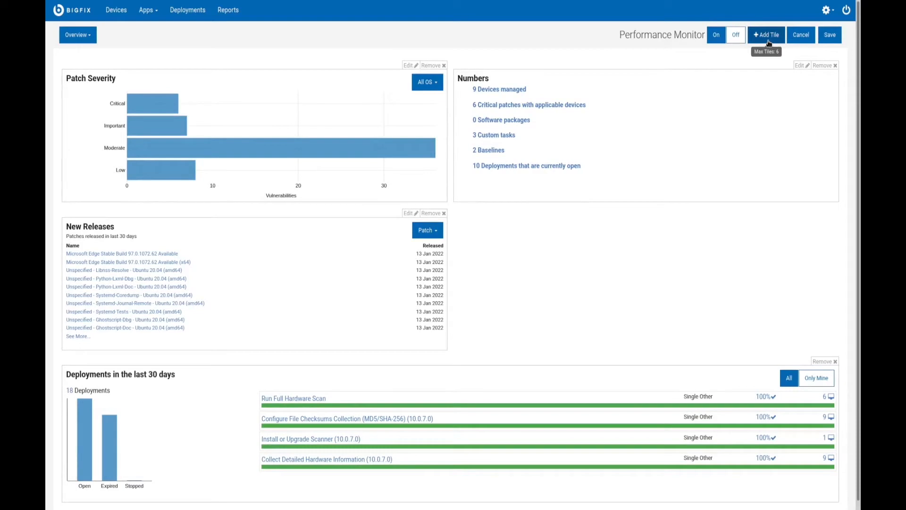
click(763, 42)
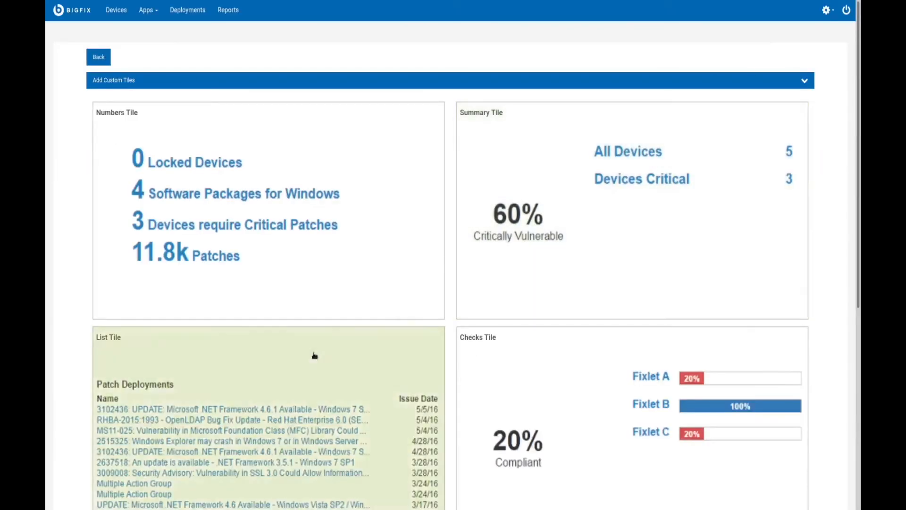
click(315, 356)
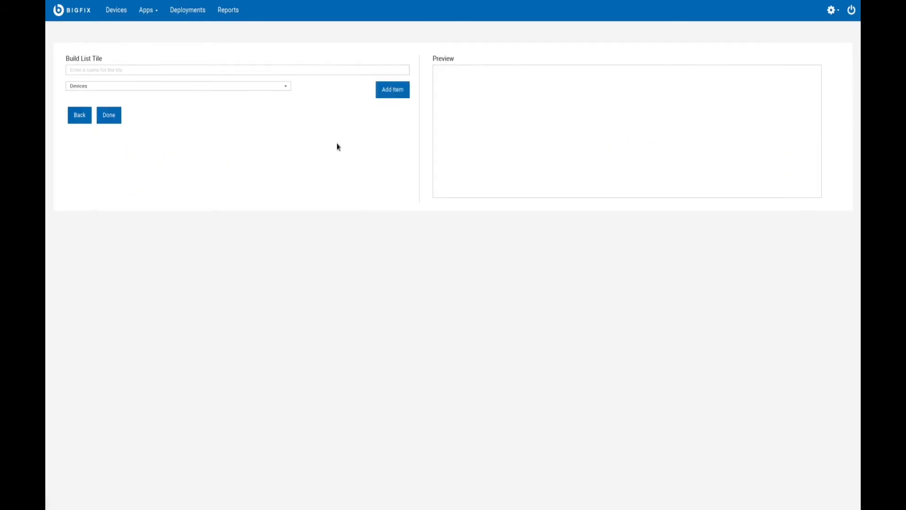
click(236, 87)
click(173, 131)
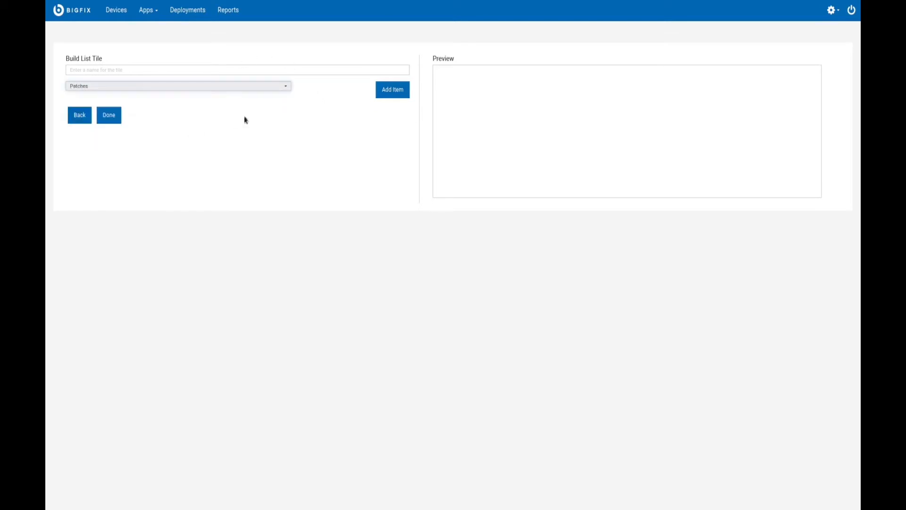
click(393, 90)
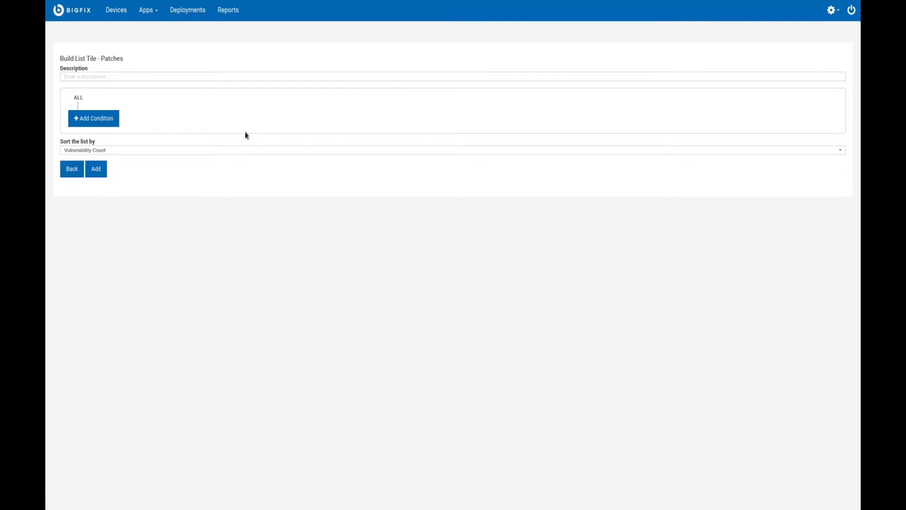
Add a condition to the Patches item requiring the Operating System to be Windows
click(91, 119)
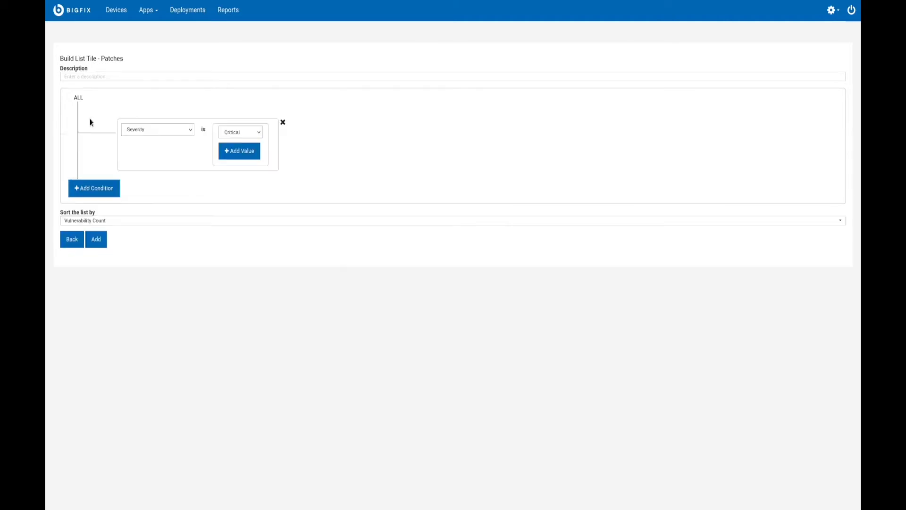
click(172, 132)
click(159, 165)
click(253, 132)
click(238, 170)
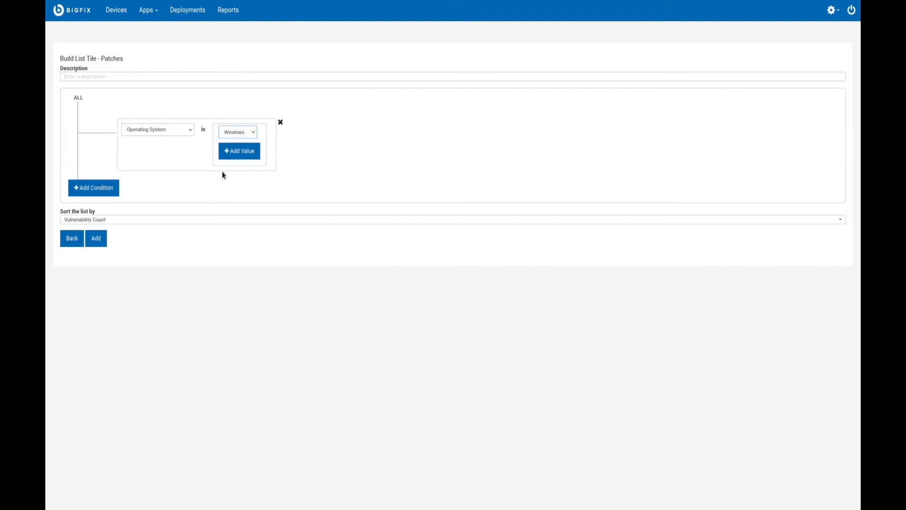
Add a second condition requiring a Relevant Device Count of >= 1
click(100, 188)
click(180, 192)
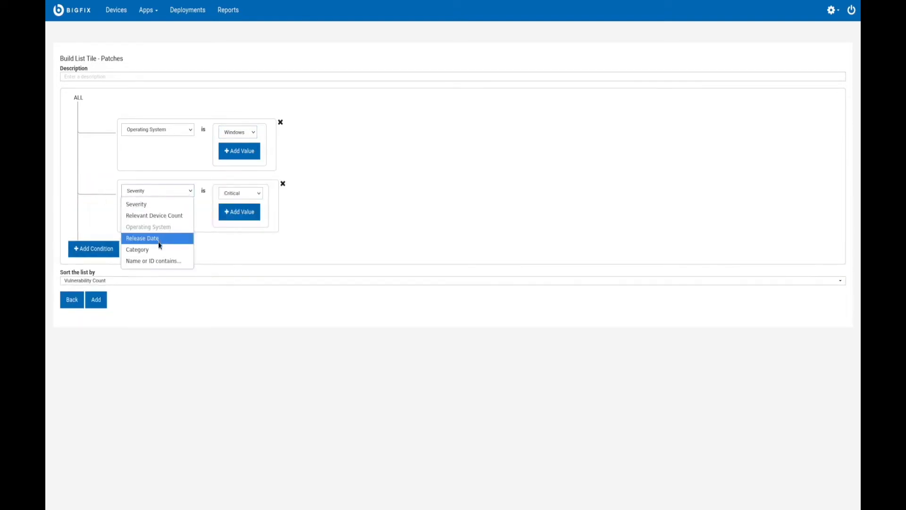
click(175, 218)
click(230, 191)
text(1)
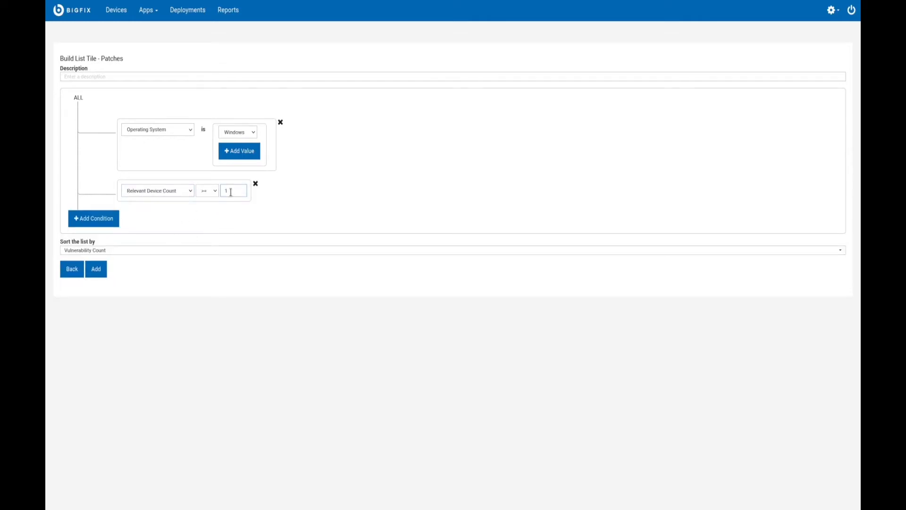
Describe the item as "currently available", name the list tile "Windows patch", and save the dashboard
click(141, 78)
text(currently available)
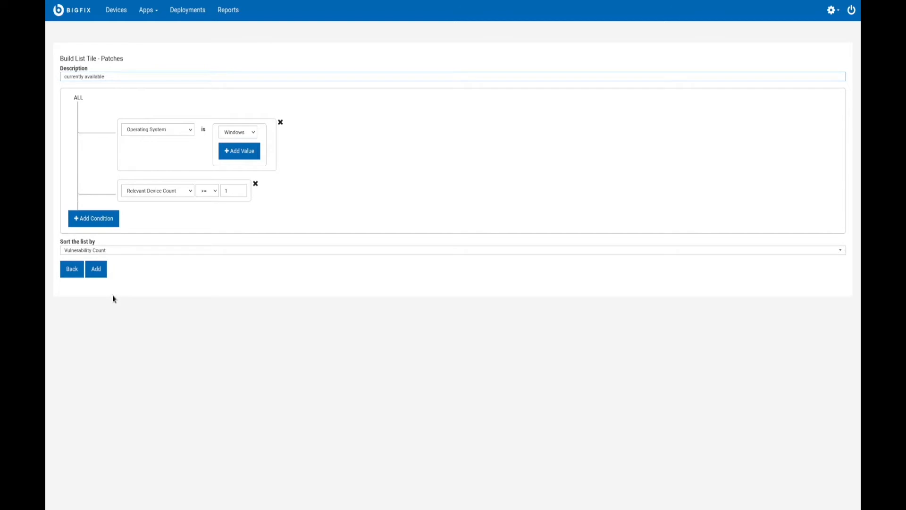
click(97, 270)
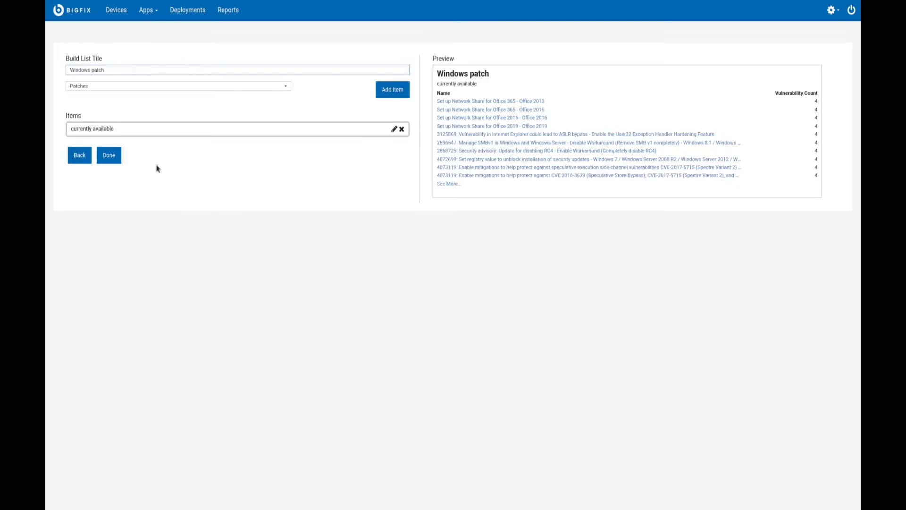
click(109, 155)
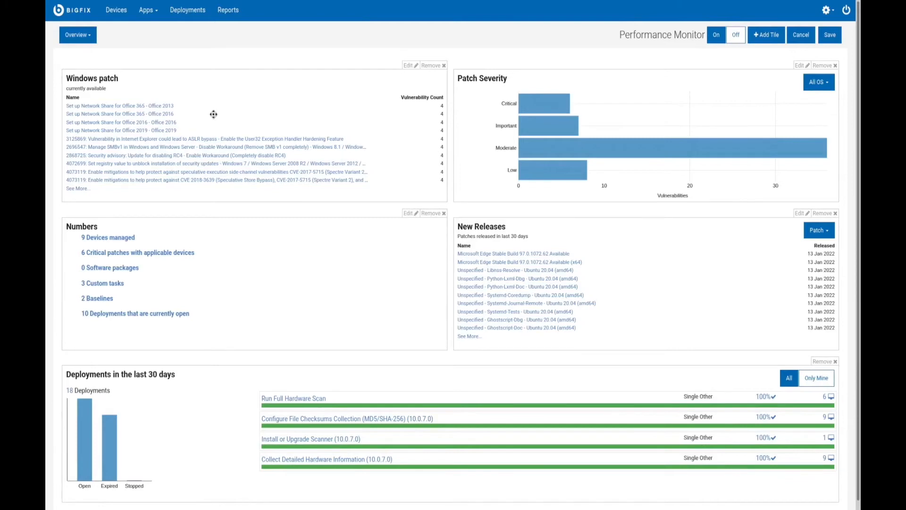
click(831, 39)
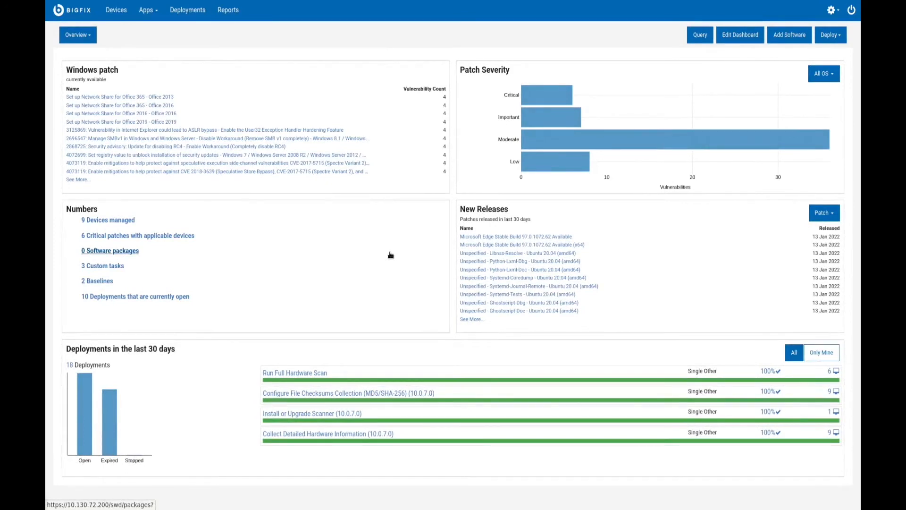
Start building query relevance with inspector type Network IP Interface, OS Red Hat, and inspector "ip interface of network"
click(703, 39)
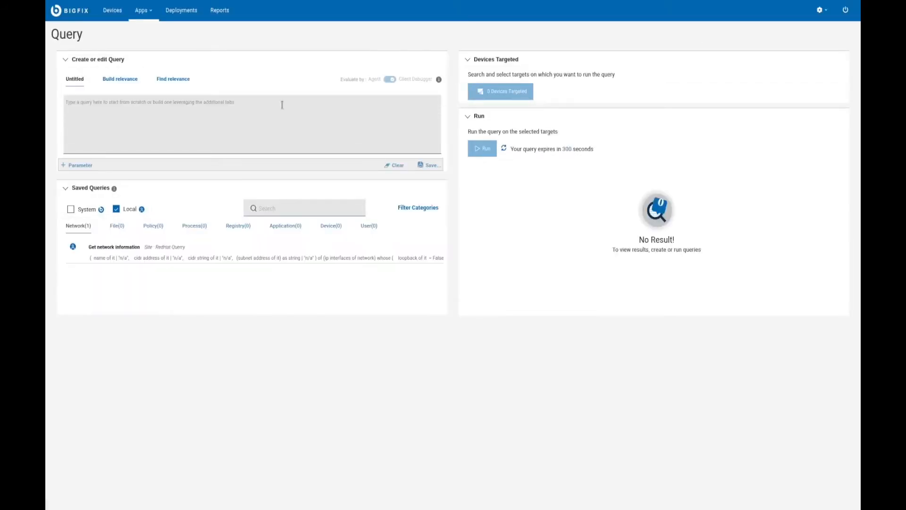
click(119, 85)
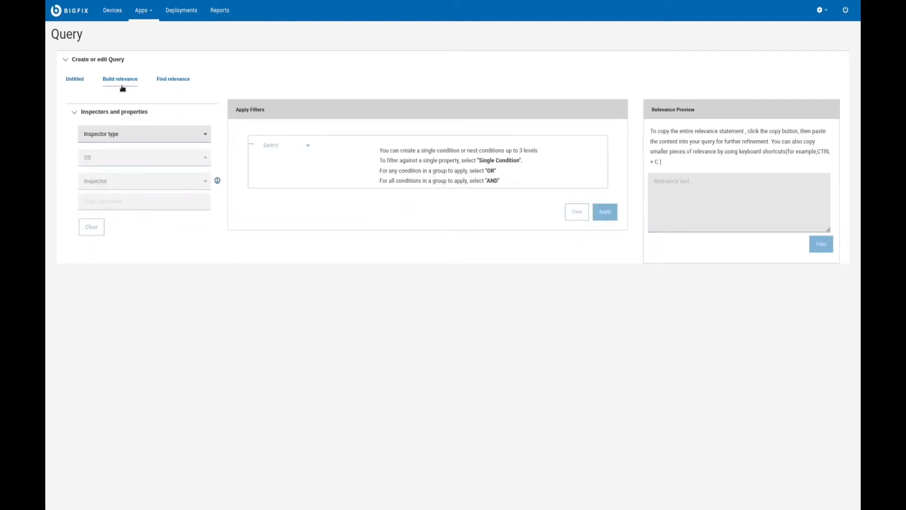
click(203, 137)
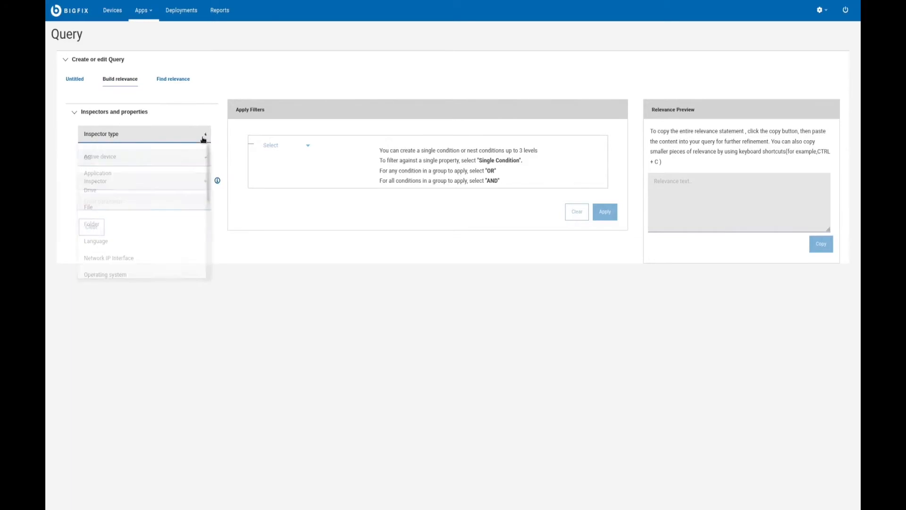
click(117, 259)
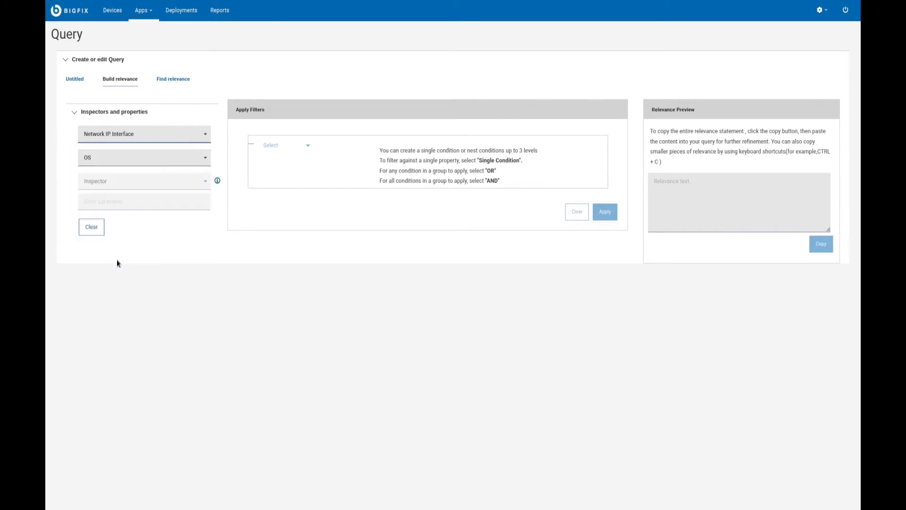
click(193, 158)
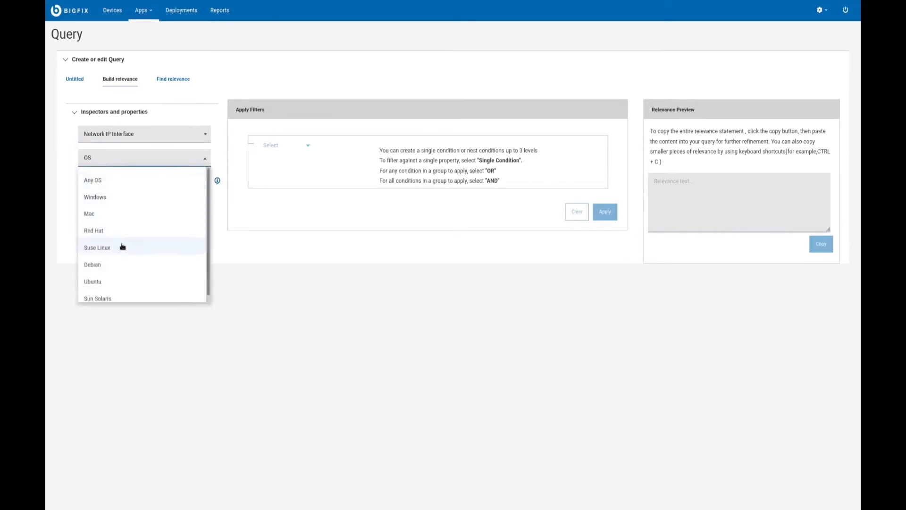
click(124, 235)
click(174, 184)
click(141, 205)
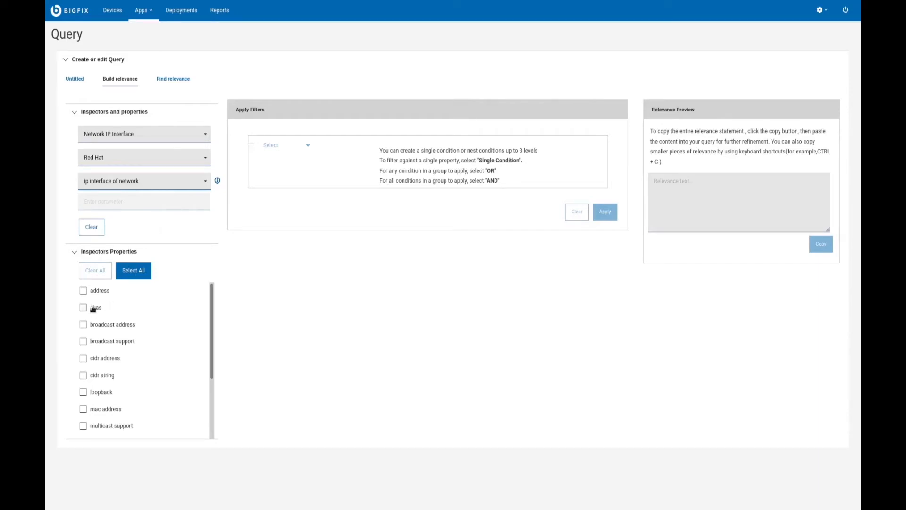
Include the name, cidr address and subnet address properties in the query relevance
scroll(151, 318, down, 3)
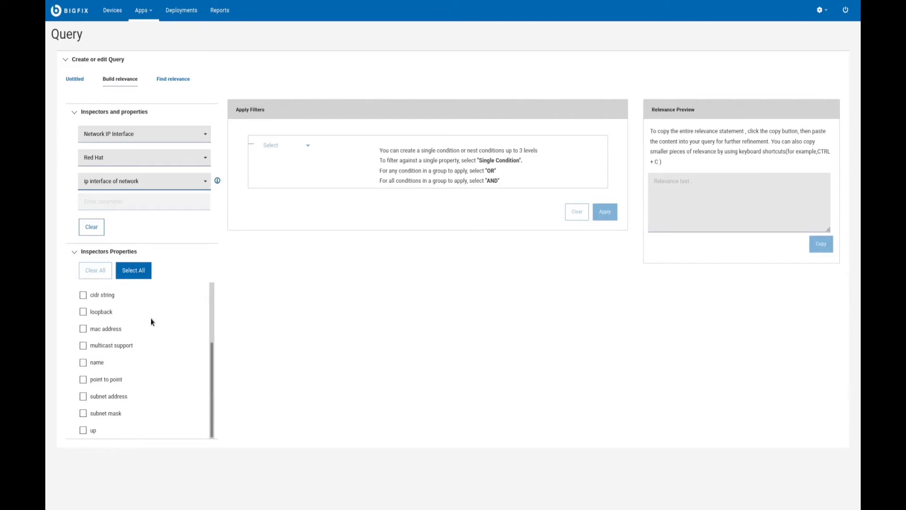
click(83, 363)
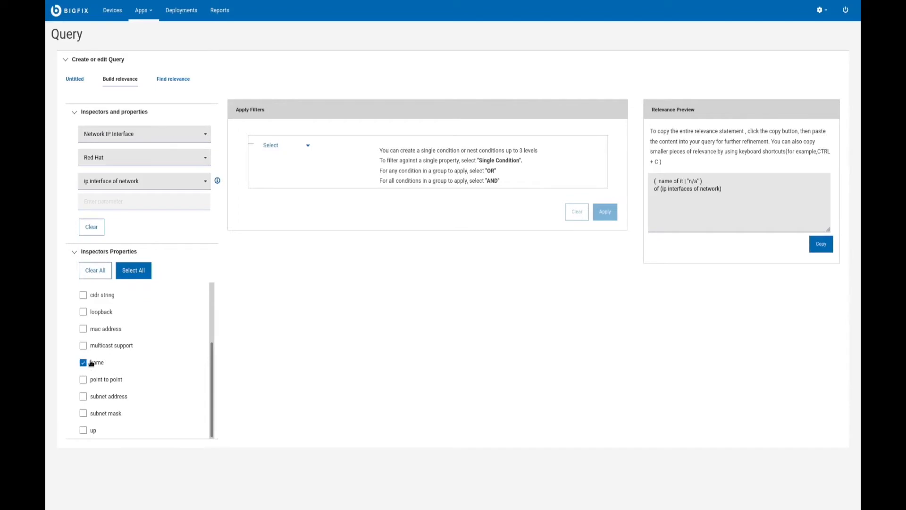
scroll(108, 311, up, 2)
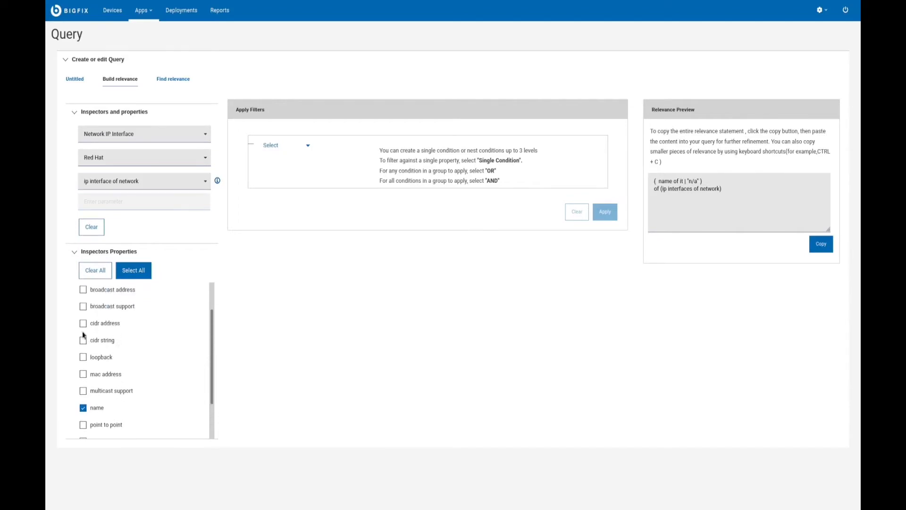
click(84, 325)
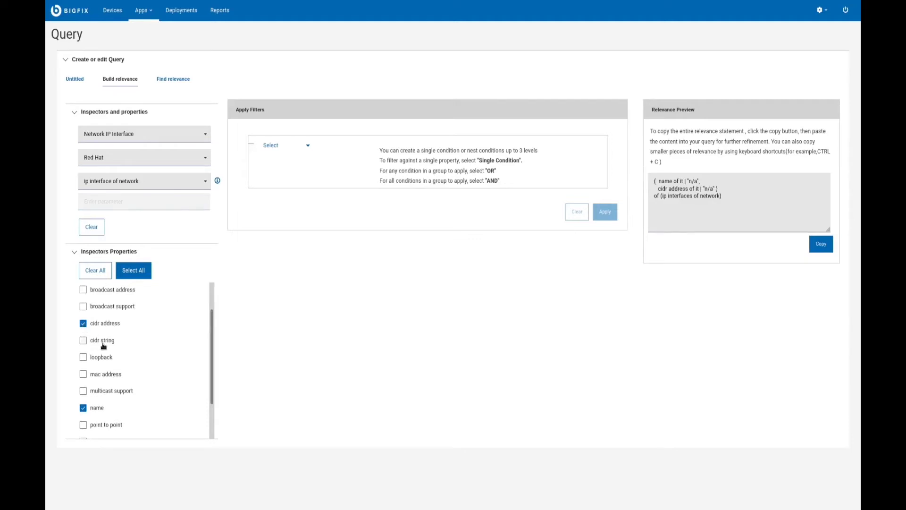
scroll(103, 345, down, 2)
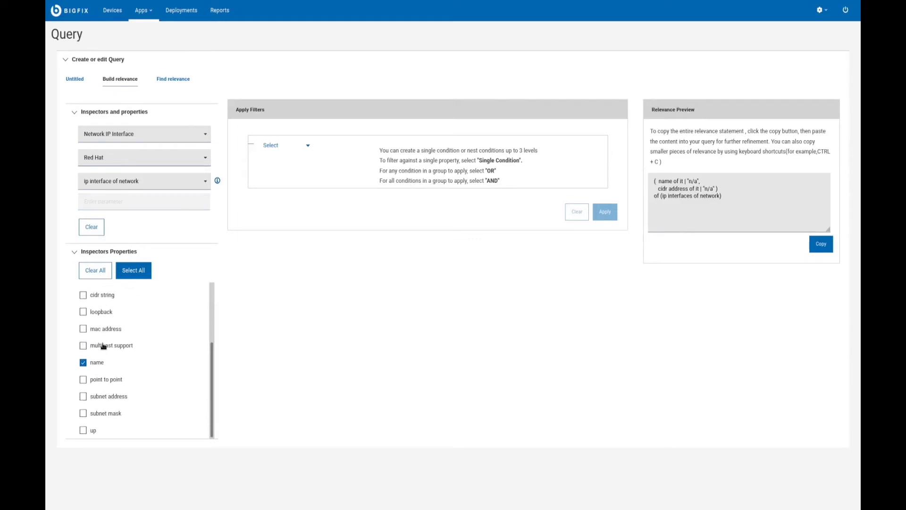
click(83, 397)
scroll(122, 410, up, 3)
scroll(121, 409, down, 2)
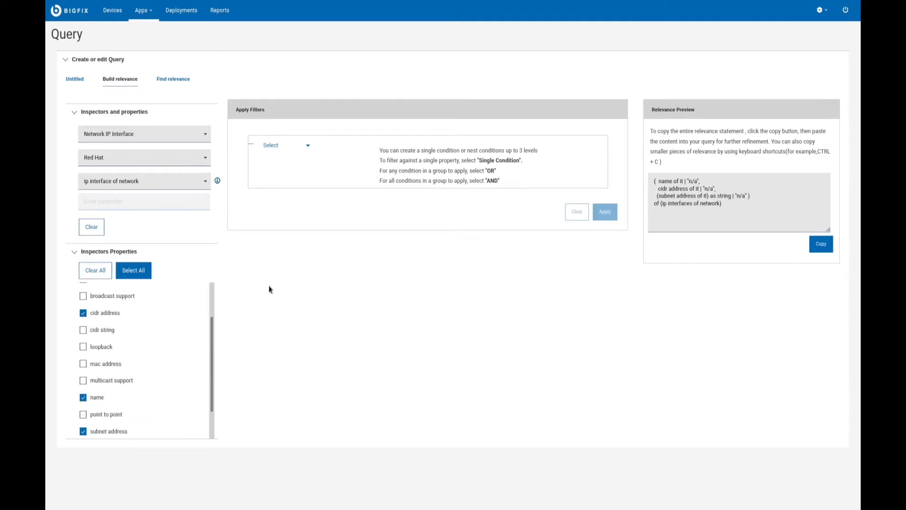
Define a single-condition filter for the query relevance requiring Loopback = False
click(289, 148)
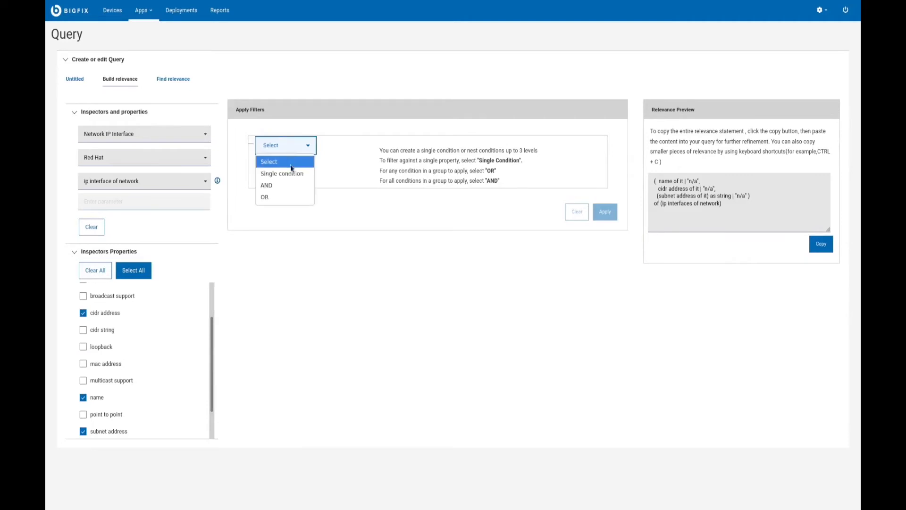
click(295, 175)
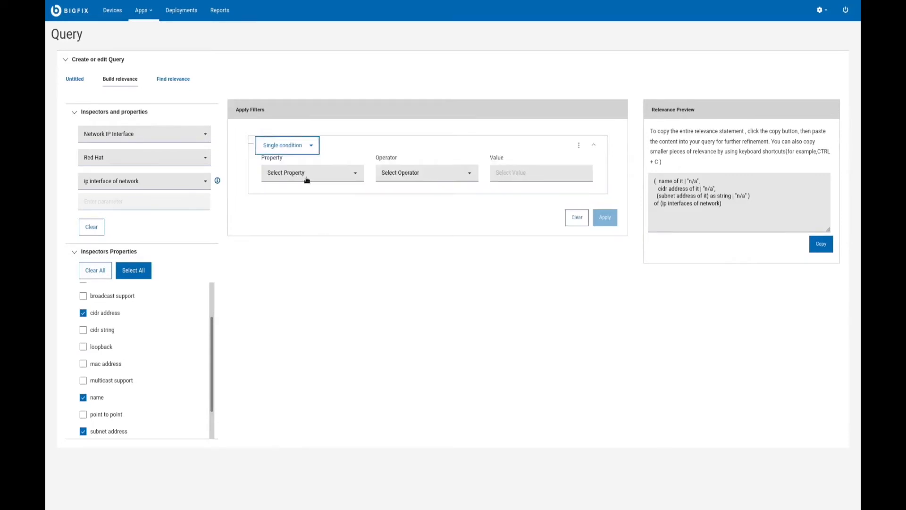
click(359, 176)
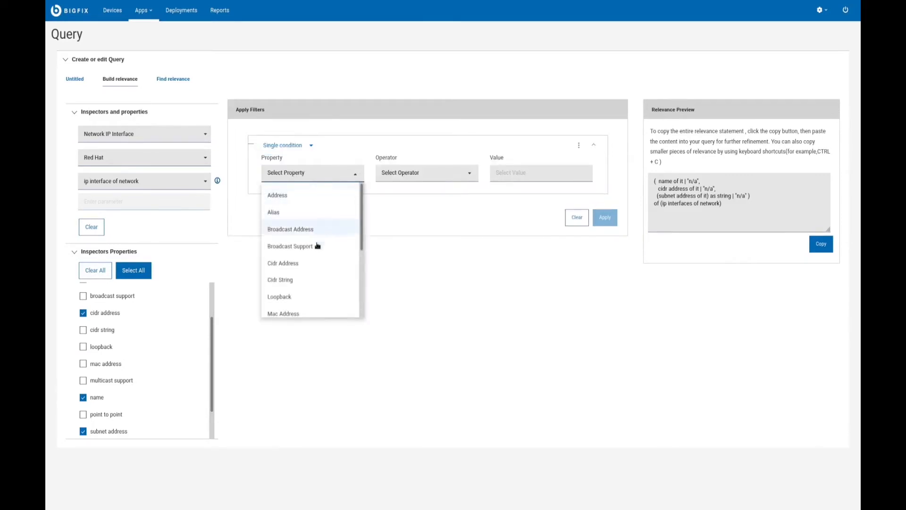
scroll(288, 257, down, 1)
click(288, 251)
click(463, 178)
click(426, 192)
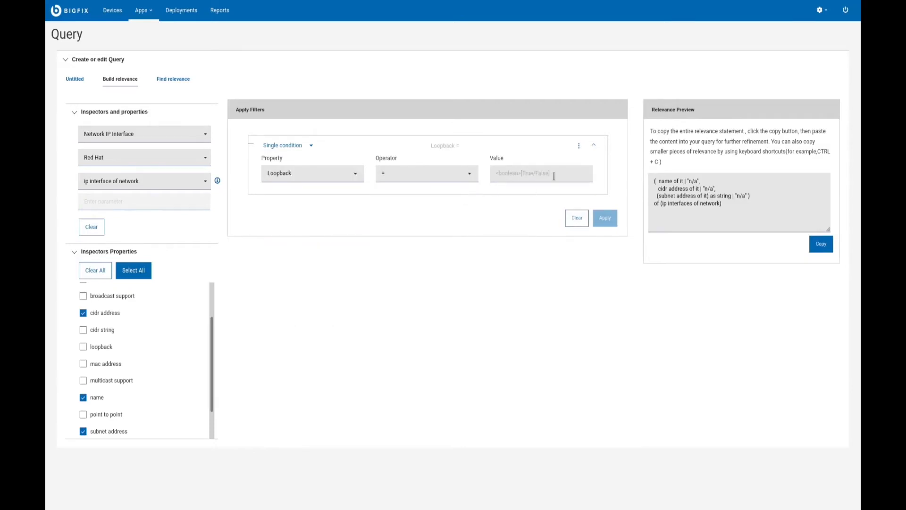
click(555, 172)
text(False)
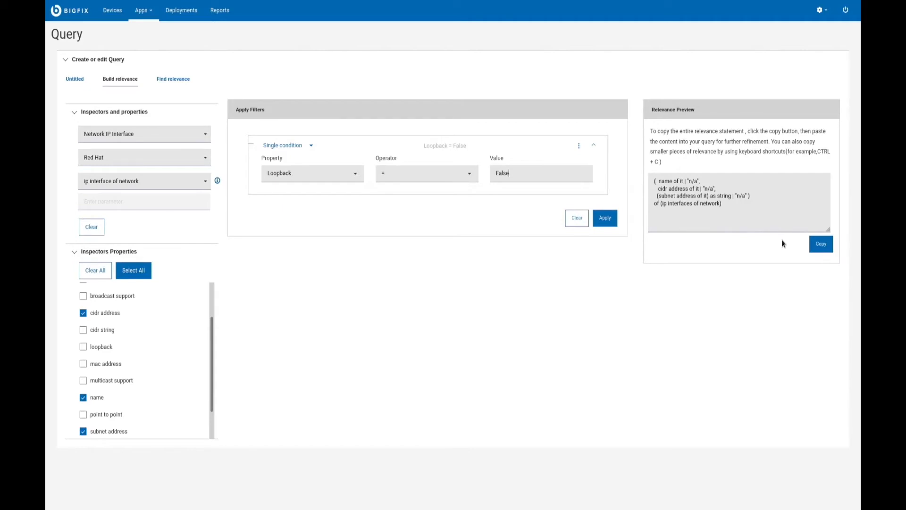
Copy the entire previewed relevance statement and paste it into the untitled query
click(820, 244)
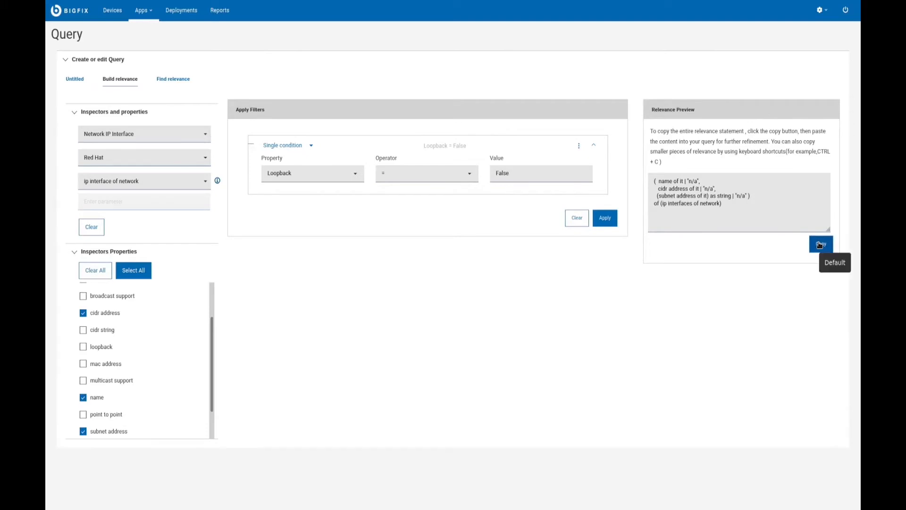
click(75, 86)
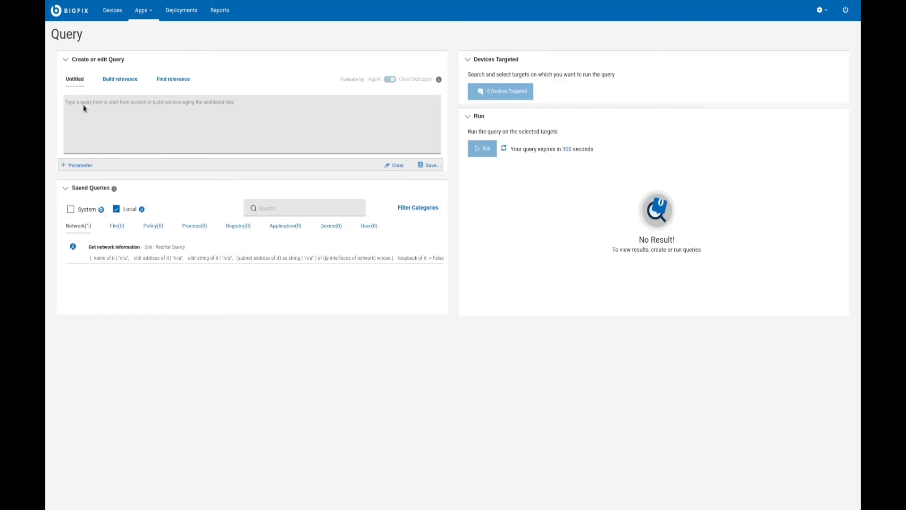
right_click(86, 102)
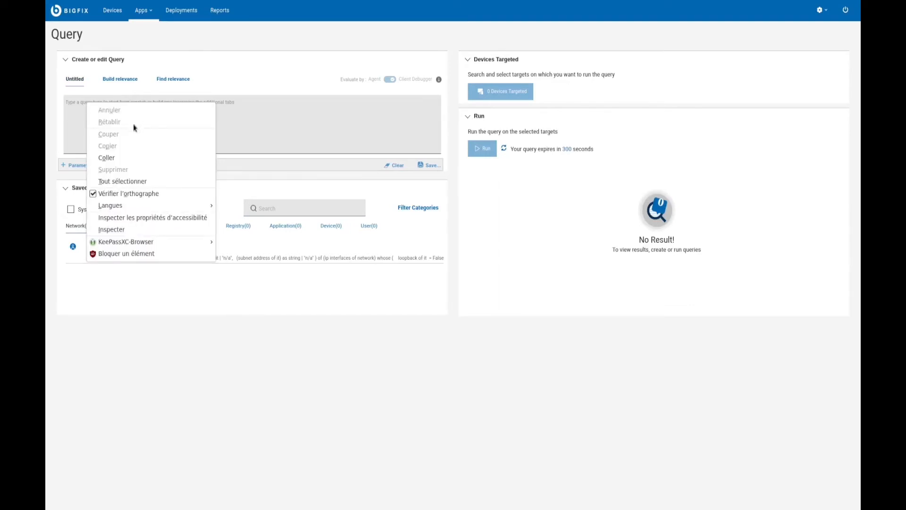
click(108, 157)
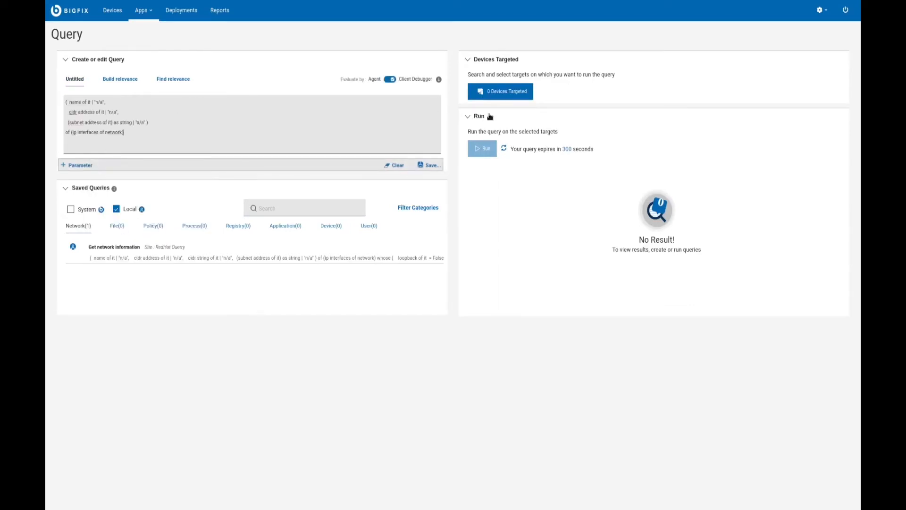
Target the RHEL-machines group and run the query on it
click(525, 99)
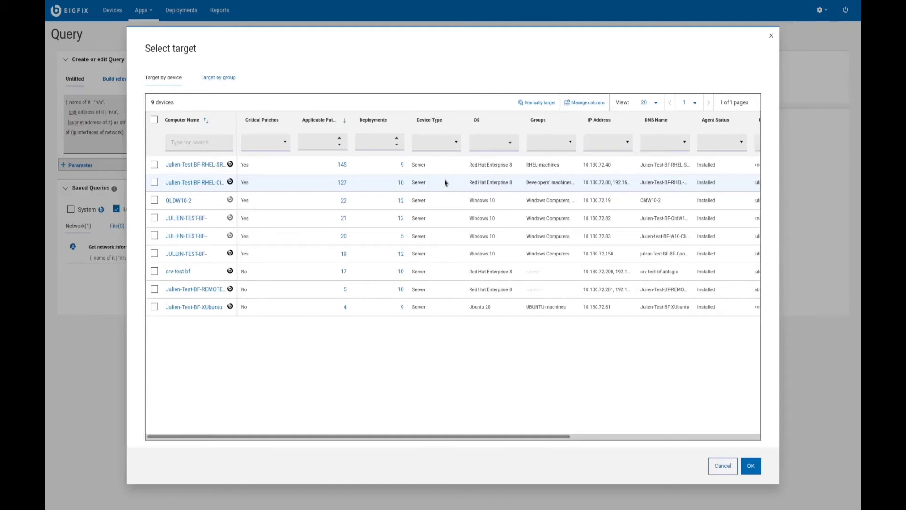
click(230, 83)
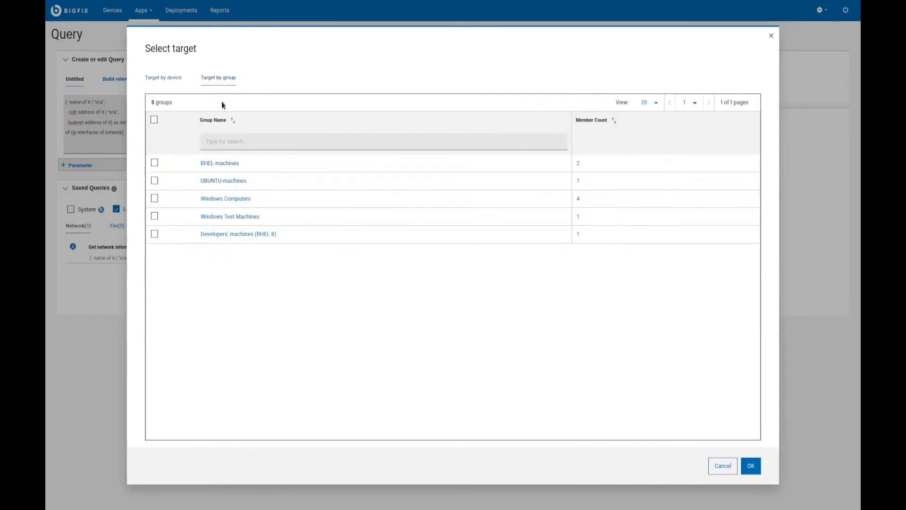
click(155, 162)
click(750, 466)
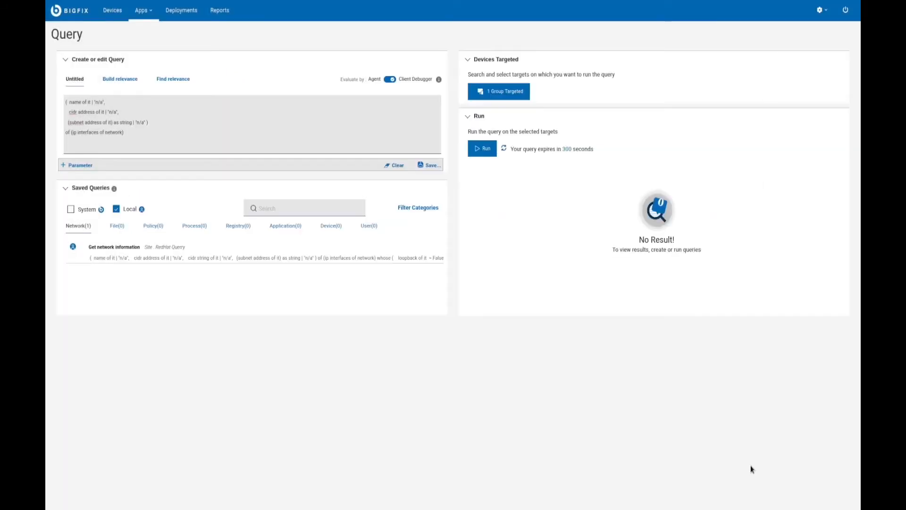
click(484, 150)
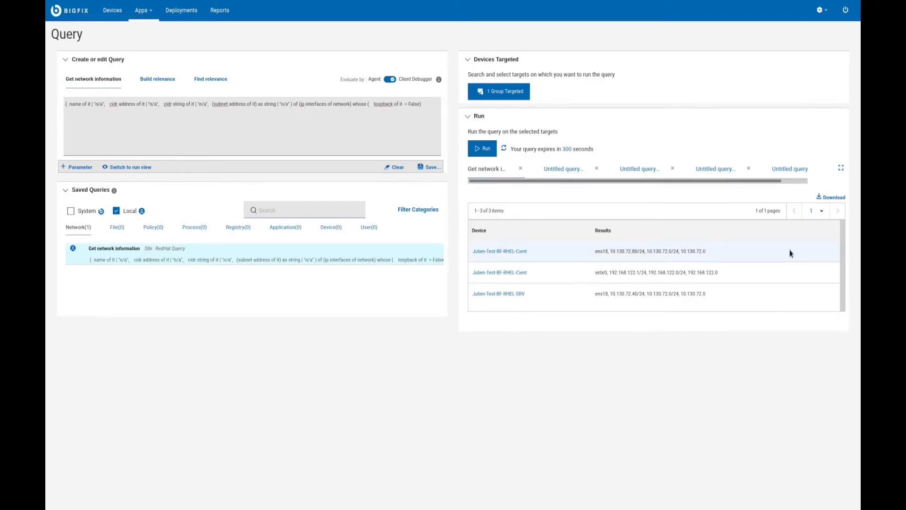
Download the query results, saving queryresults.csv as a file, and open the query's save options
click(831, 198)
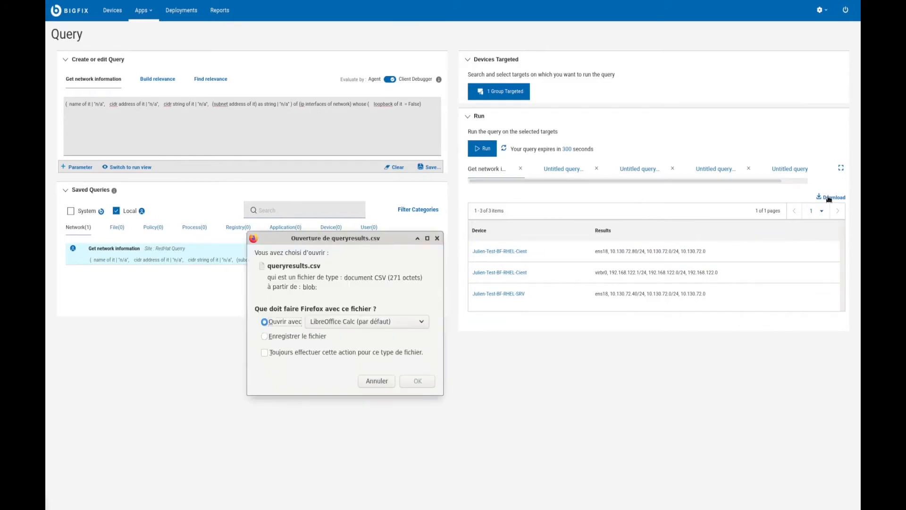
click(318, 336)
click(418, 382)
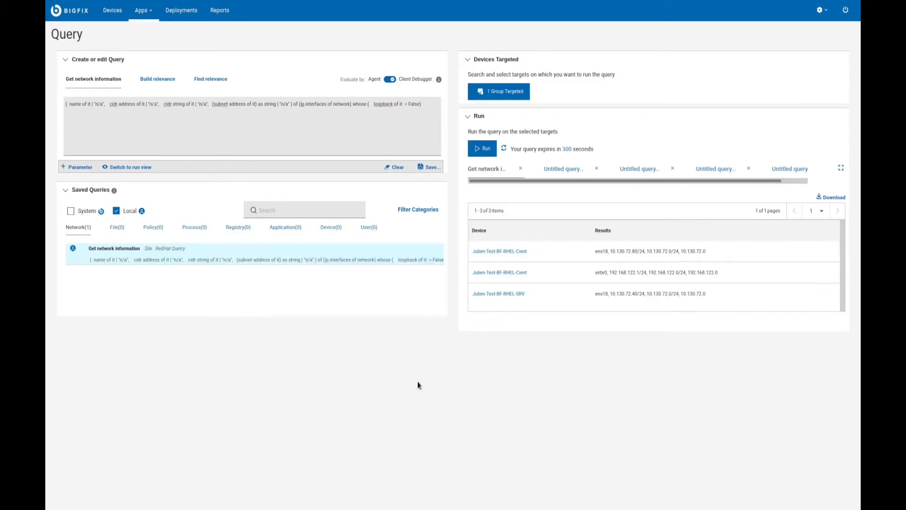
click(430, 167)
click(396, 207)
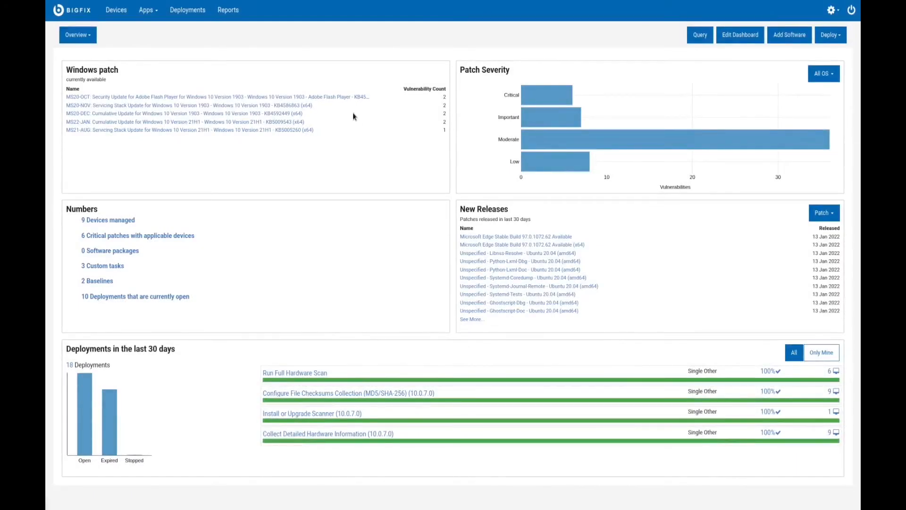
Review the MS20-OCT Adobe Flash Player update from the Windows patch tile, including its ADV200012 advisory and vulnerable devices
click(334, 97)
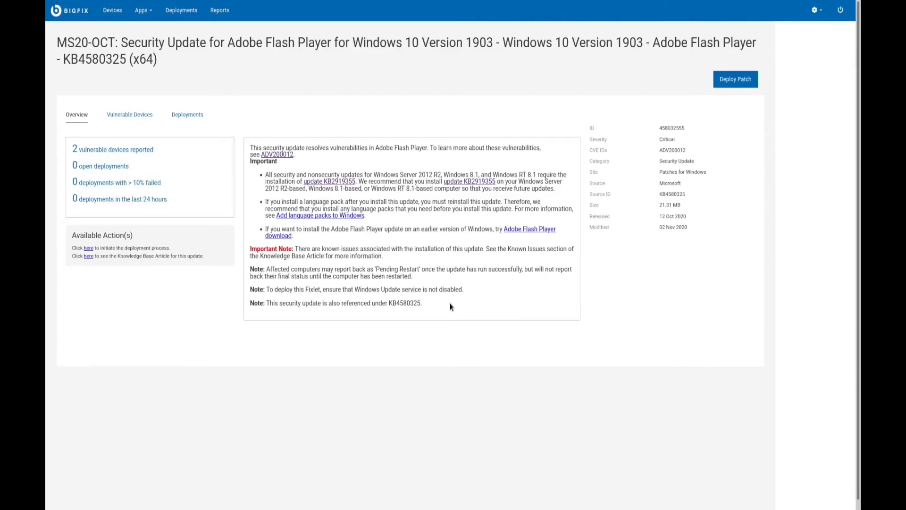
click(278, 158)
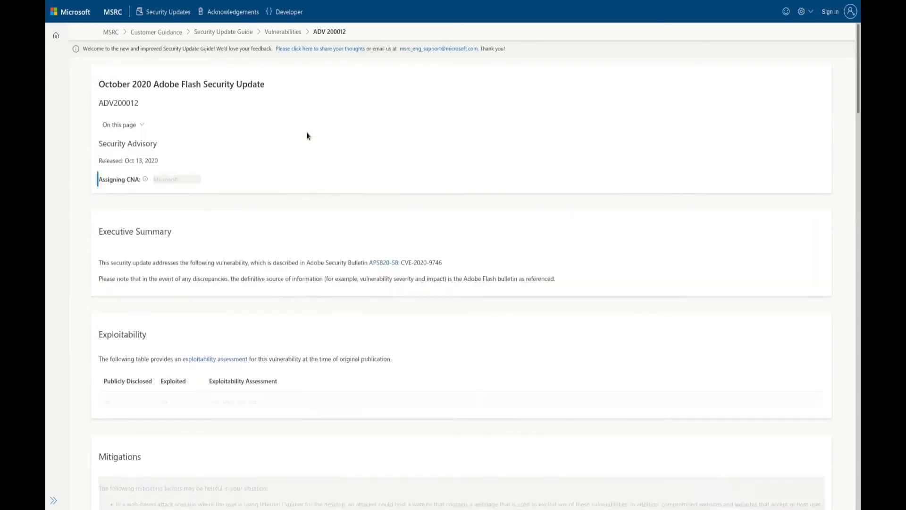
right_click(307, 136)
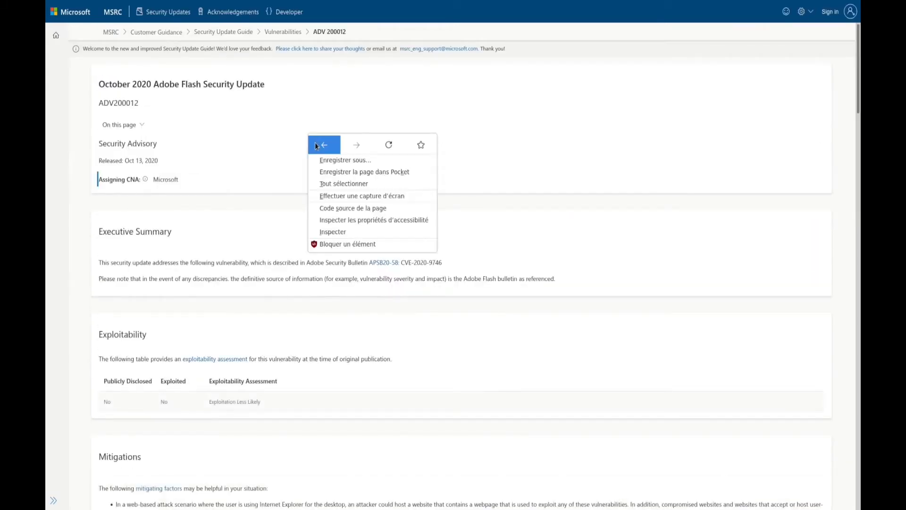
click(315, 145)
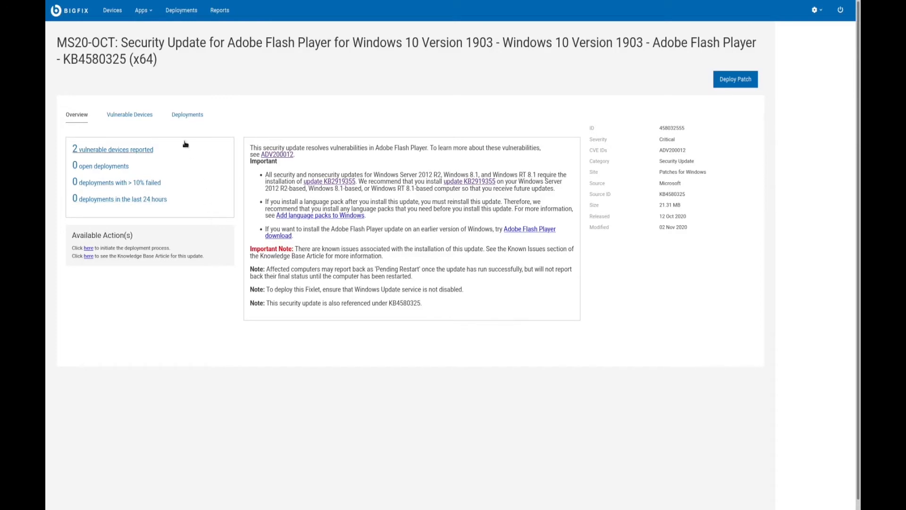
click(139, 113)
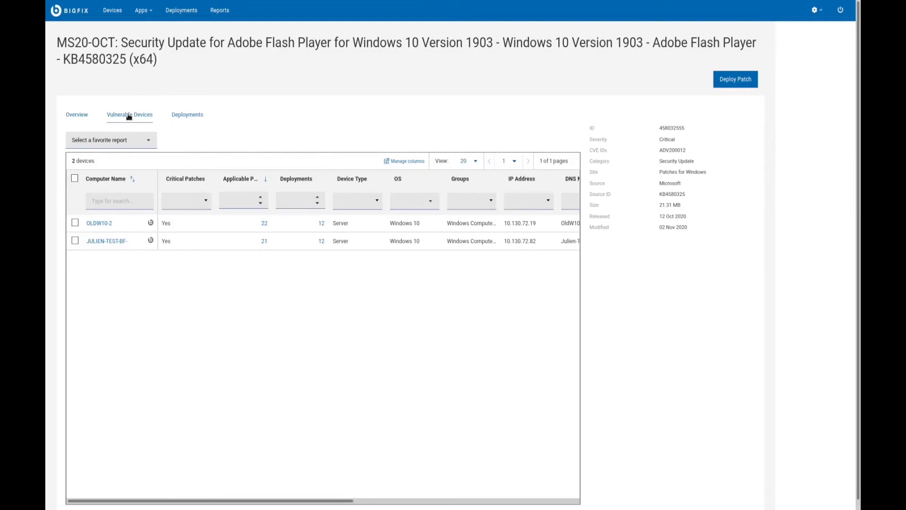
Configure a deployment of the Adobe Flash Player patch targeting the Windows Test Machines group with no end date
click(750, 86)
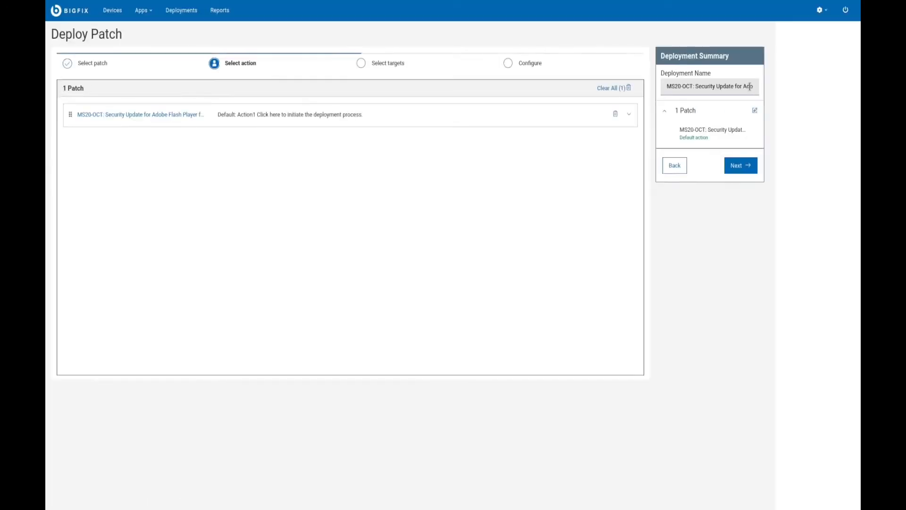
click(754, 171)
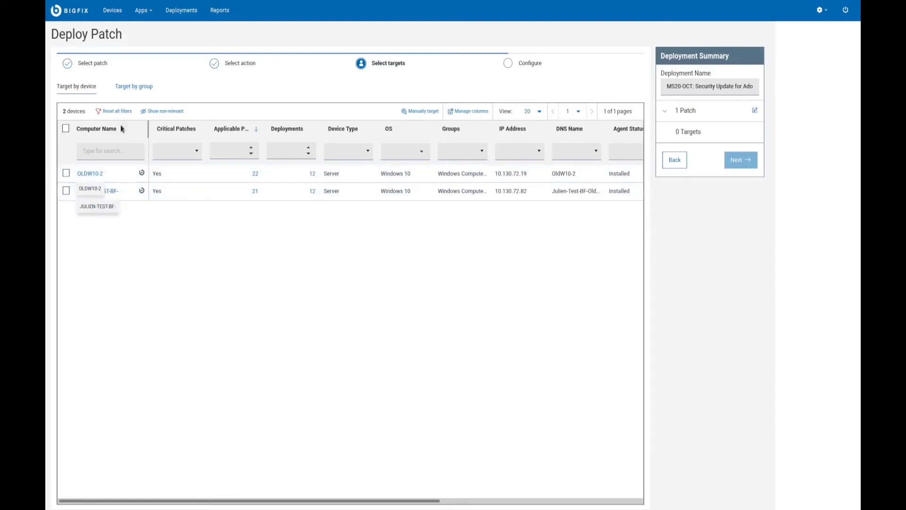
click(140, 87)
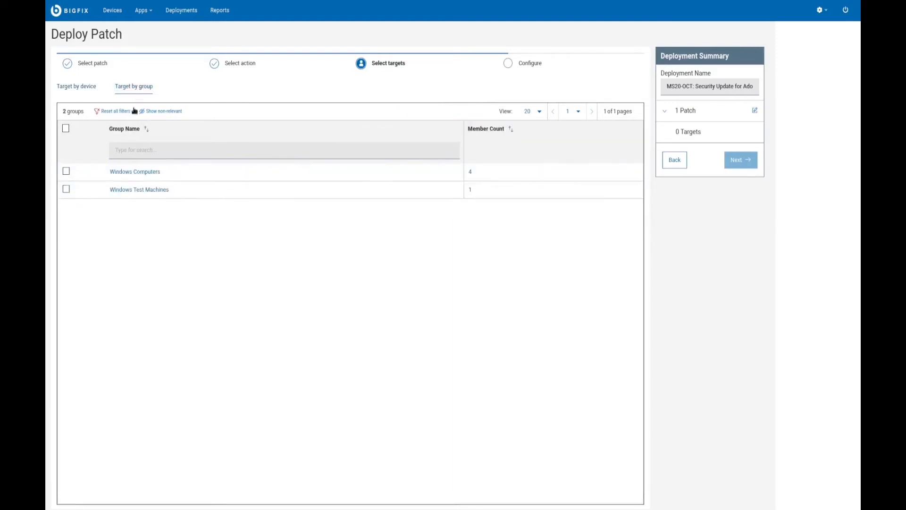
click(66, 190)
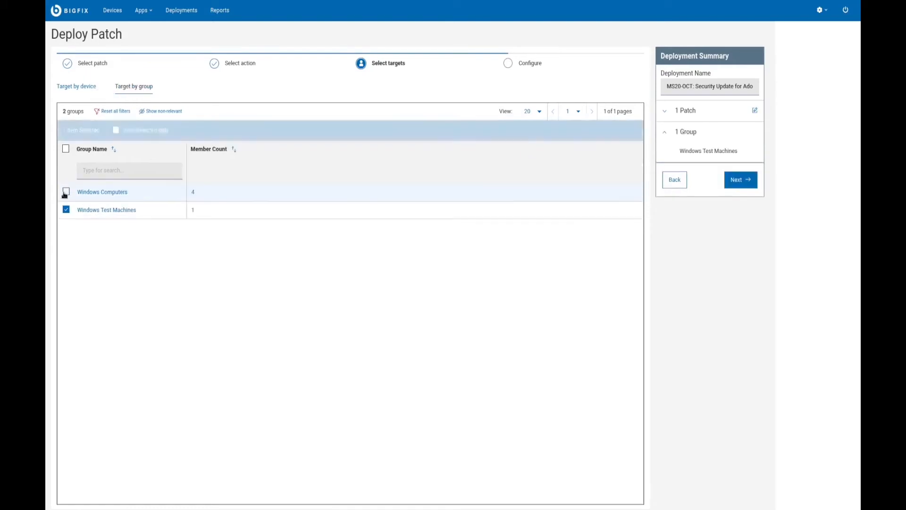
click(751, 180)
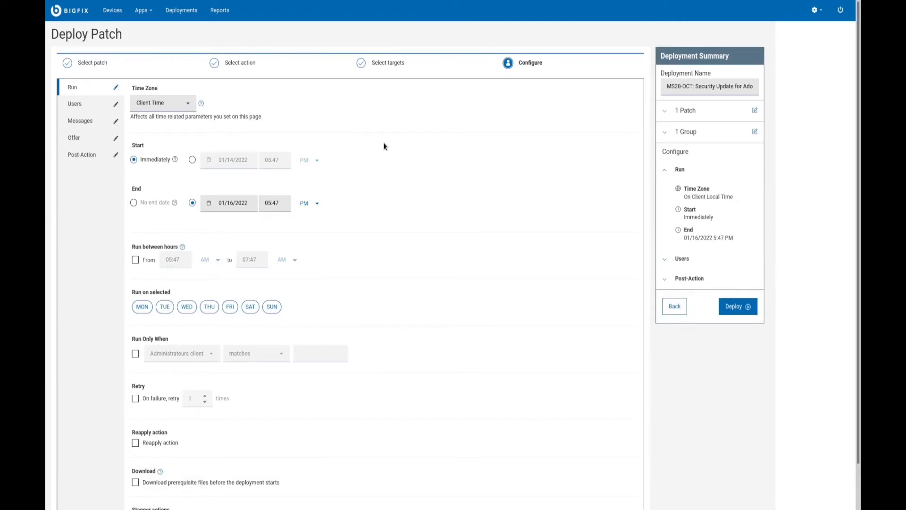
click(134, 203)
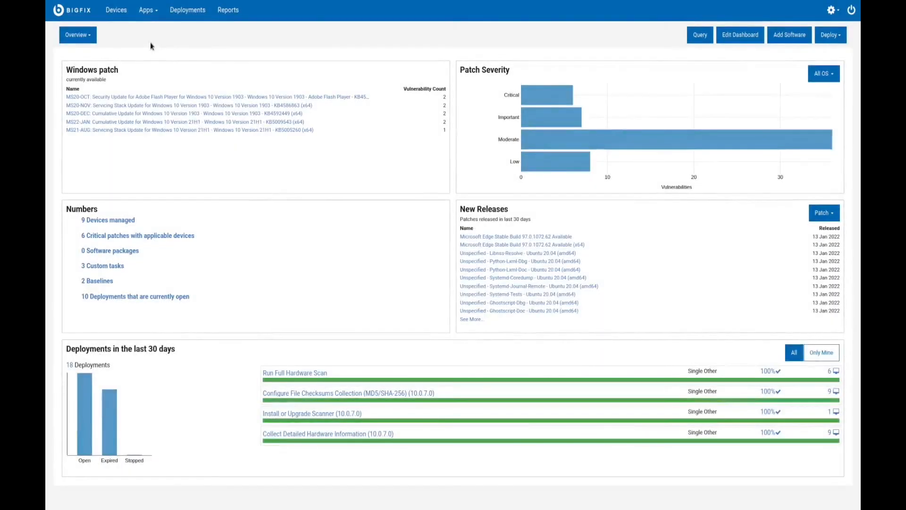
Add a patch policy named "Automatic patching of devs' RedHat machines" in the Automatic patching site, describing automatic deployment of critical patches to developers' machines
click(155, 18)
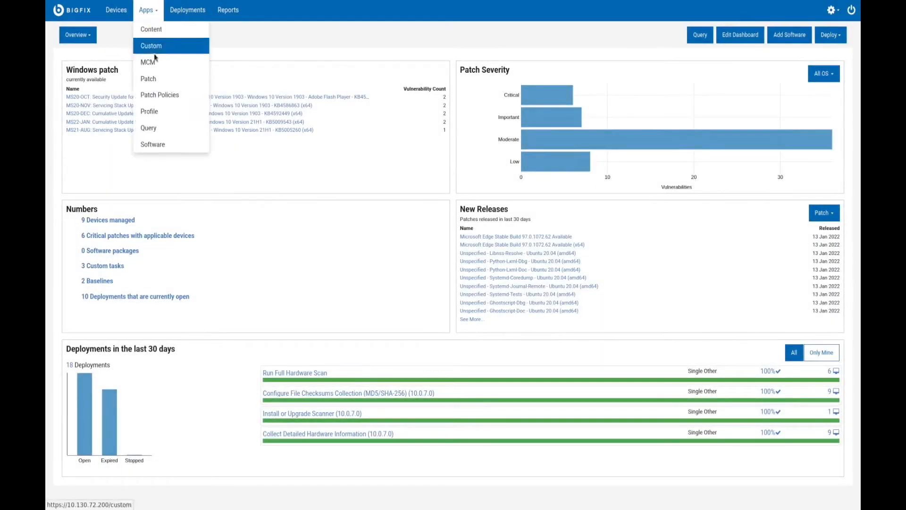
click(167, 95)
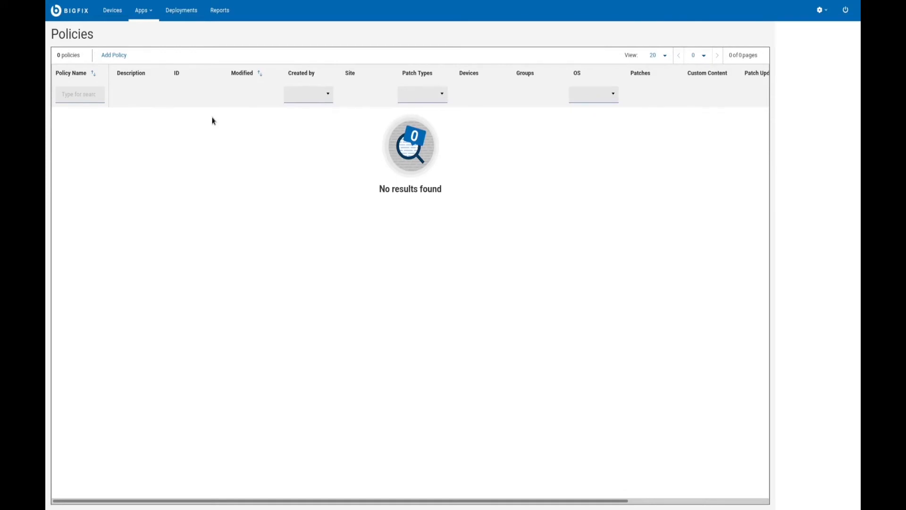
click(108, 55)
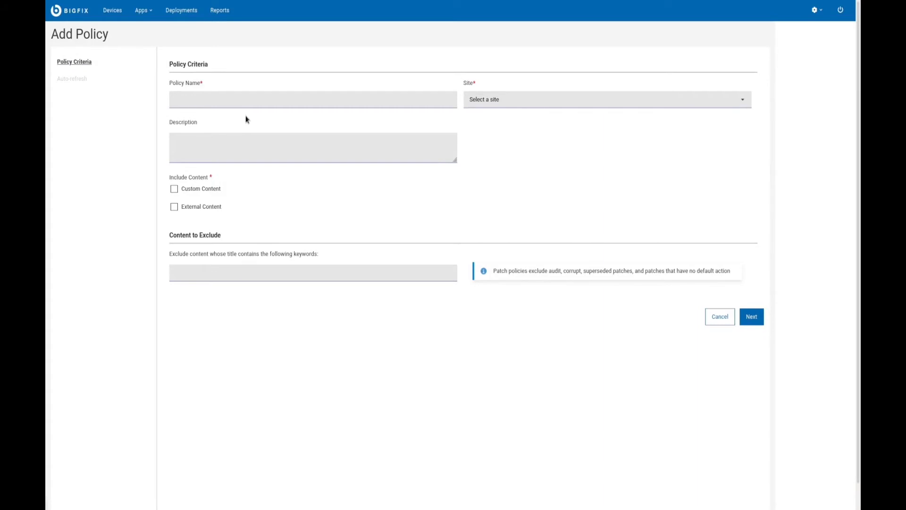
click(250, 99)
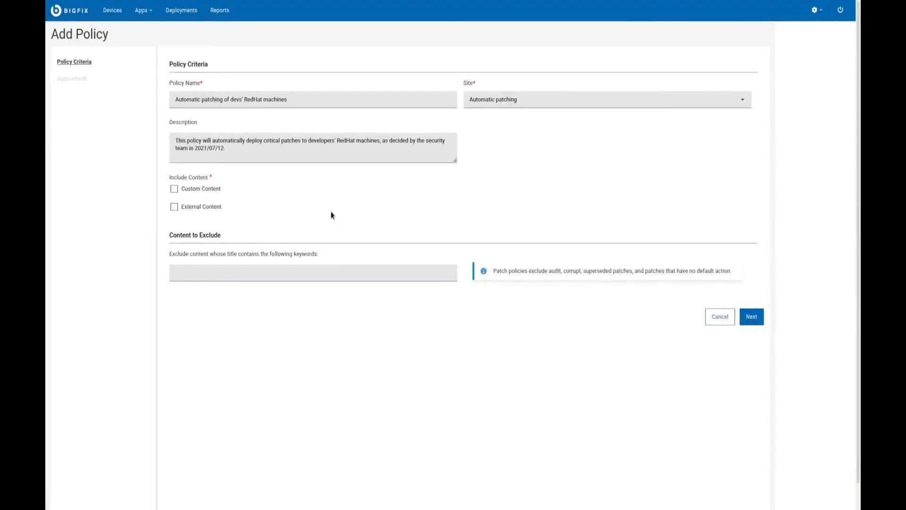
Include external content in the policy for Red Hat Enterprise Linux, limited to the Security category and Critical severity
click(215, 211)
click(276, 275)
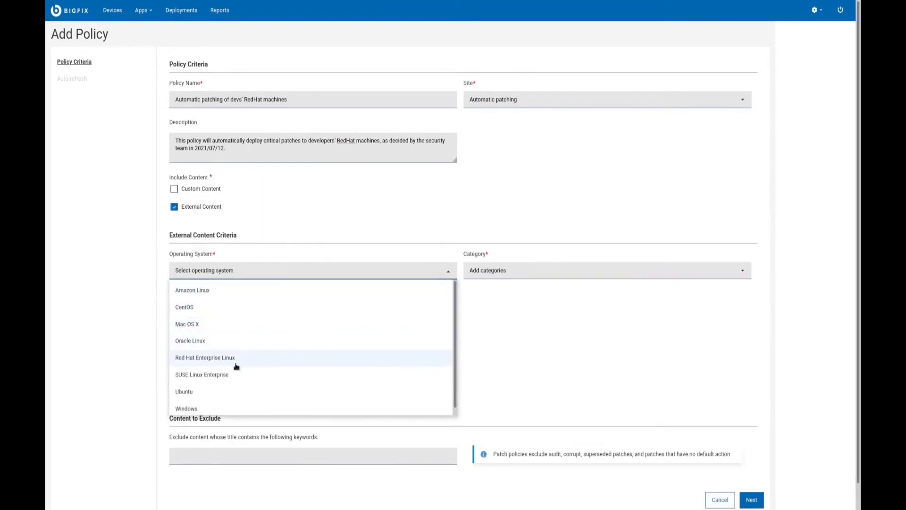
click(230, 360)
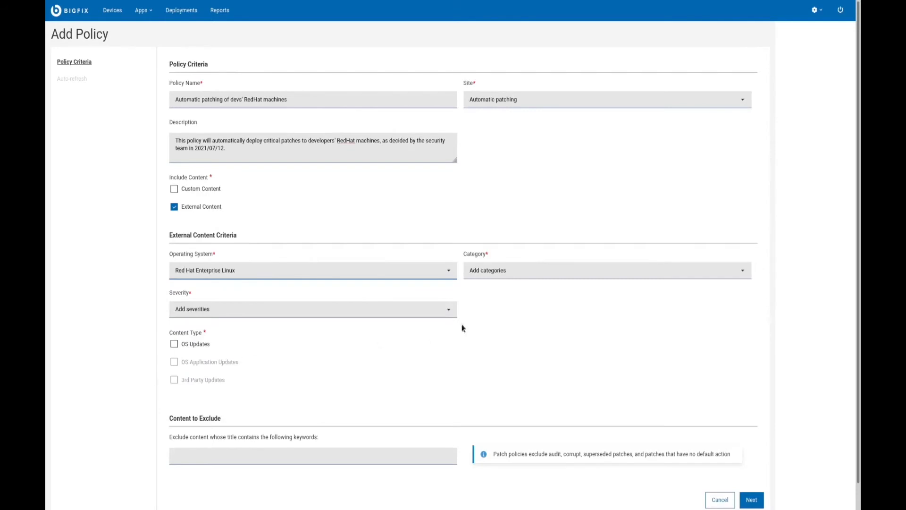
click(499, 274)
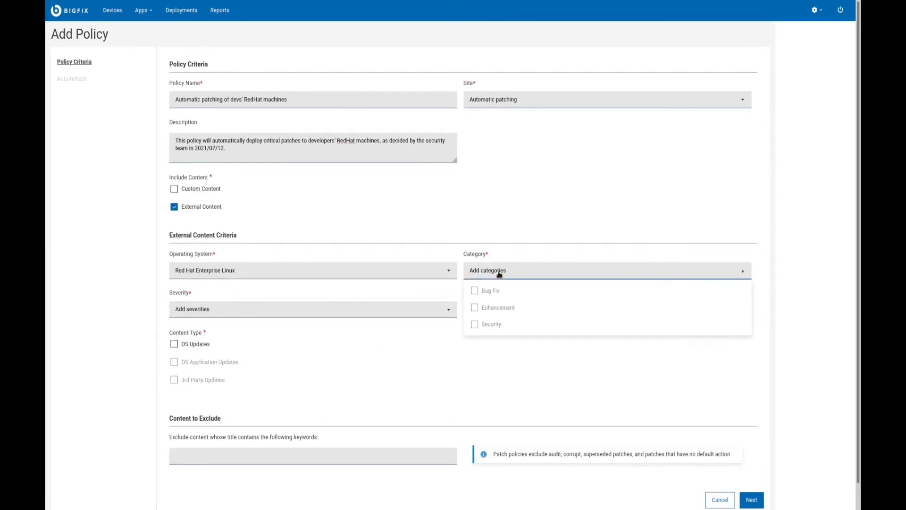
click(497, 325)
click(422, 316)
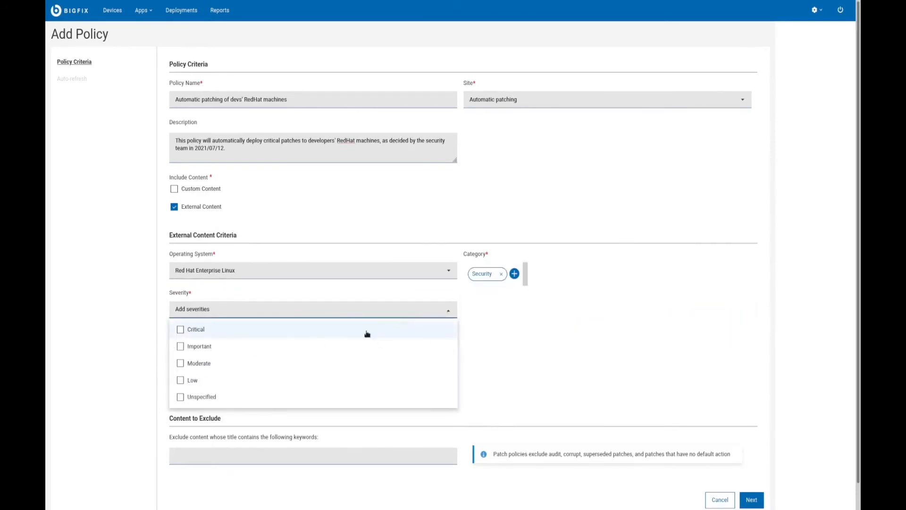
click(226, 336)
click(566, 384)
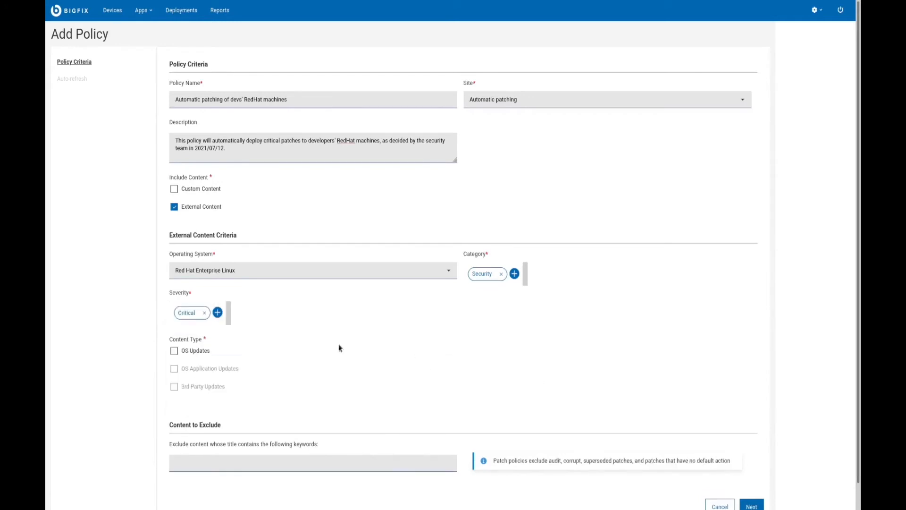
Include OS Updates for Red Hat Enterprise 8 as the policy's content type and proceed to the auto-refresh settings
click(201, 353)
click(475, 363)
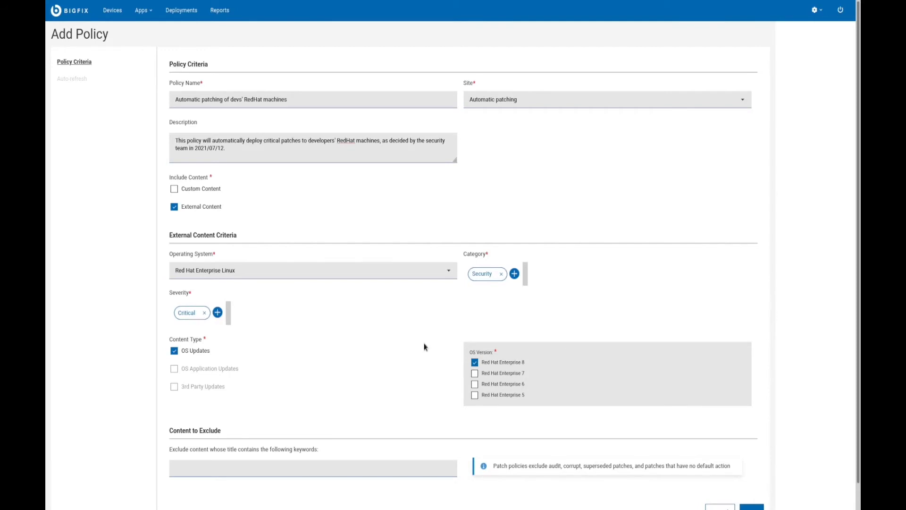
scroll(424, 347, down, 1)
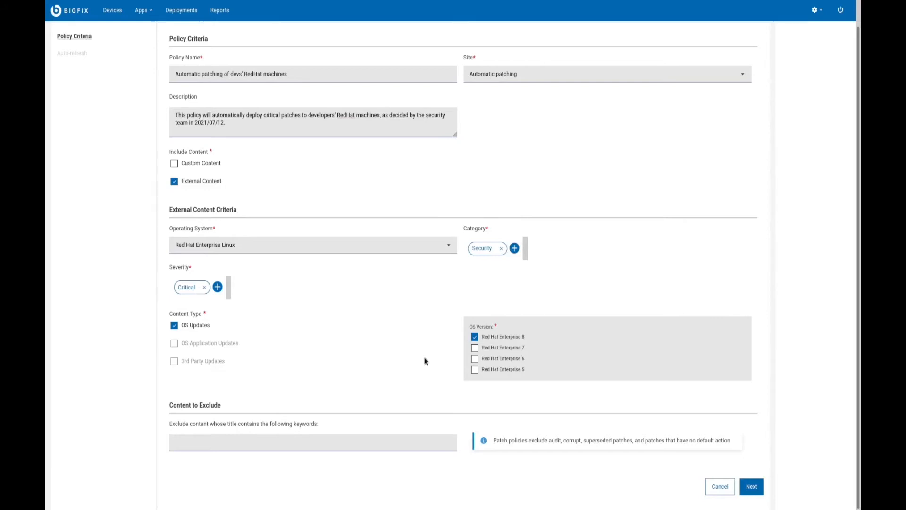
click(751, 488)
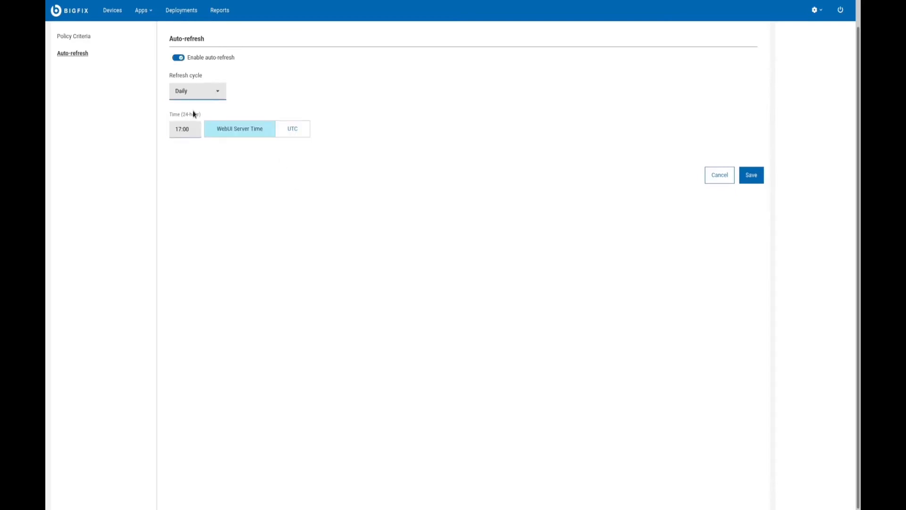
Set the policy's daily auto-refresh time to 7:00 in WebUI Server Time and save the policy
click(184, 129)
click(174, 132)
key(Delete)
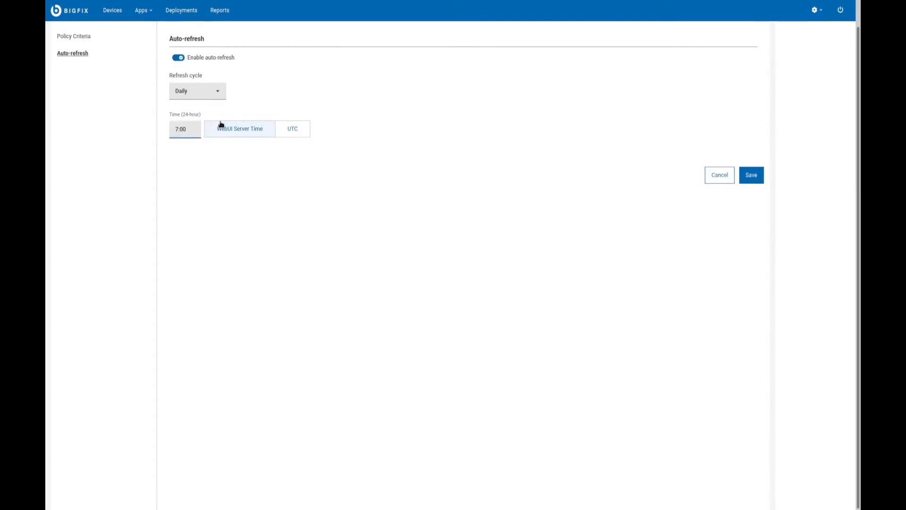
click(220, 123)
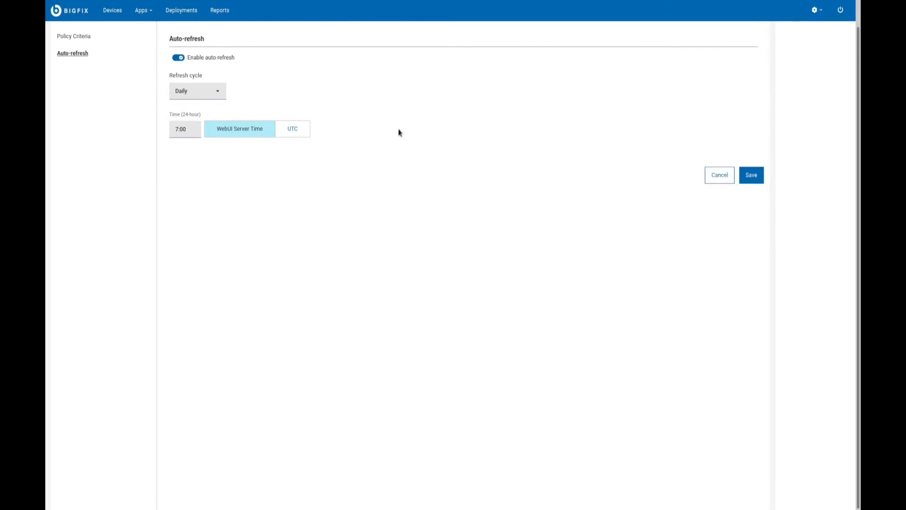
click(748, 175)
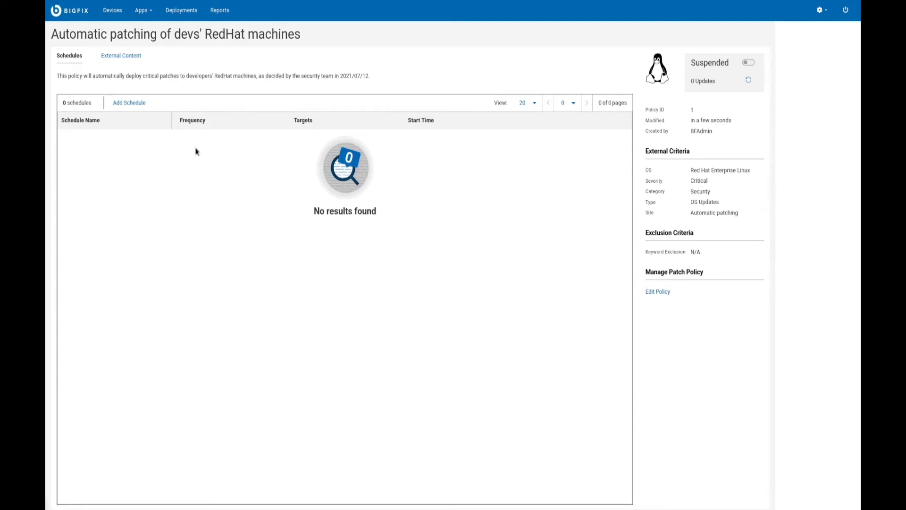
Add a weekly schedule named "Patch on Tuesday." for Thursday at 17:00 client time, with a 7-day duration and a one-hour stagger
click(132, 103)
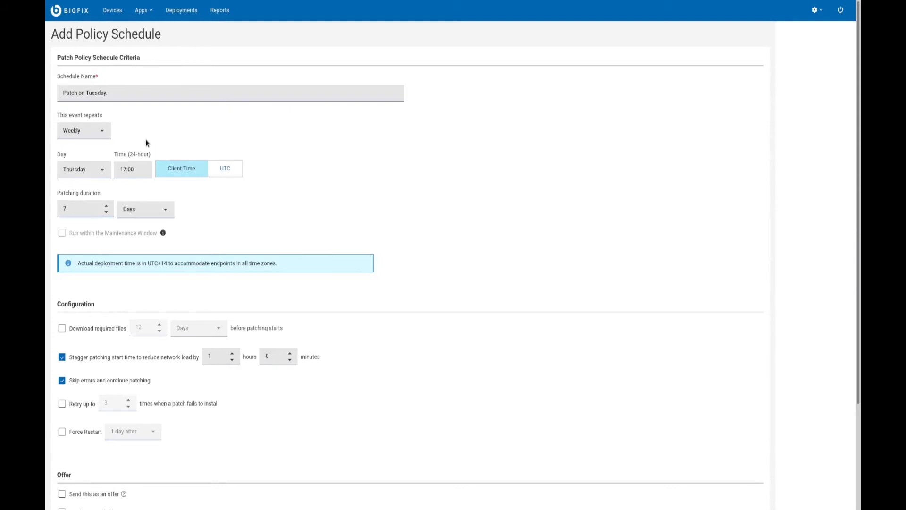
click(66, 332)
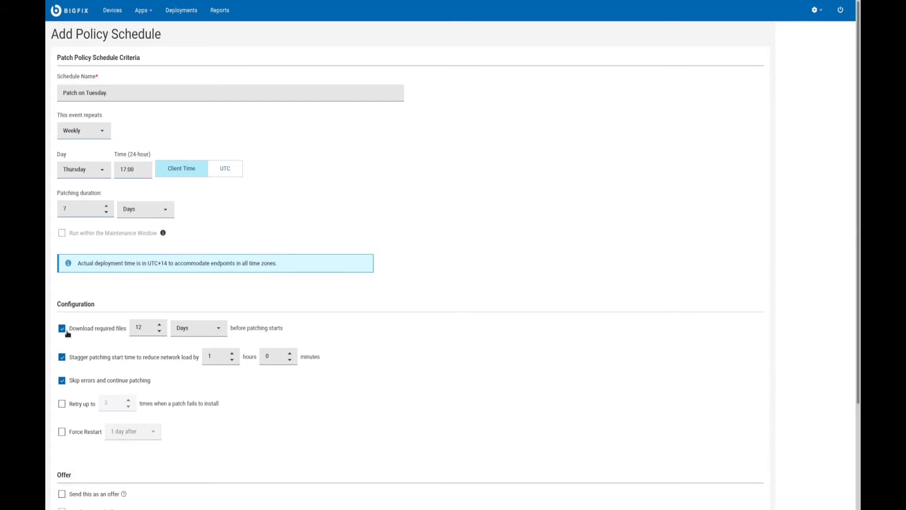
click(67, 333)
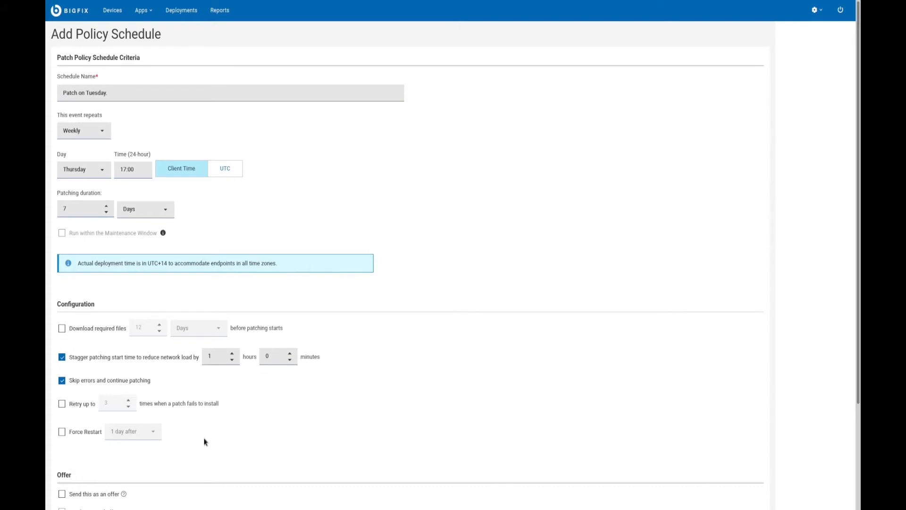
scroll(201, 442, down, 3)
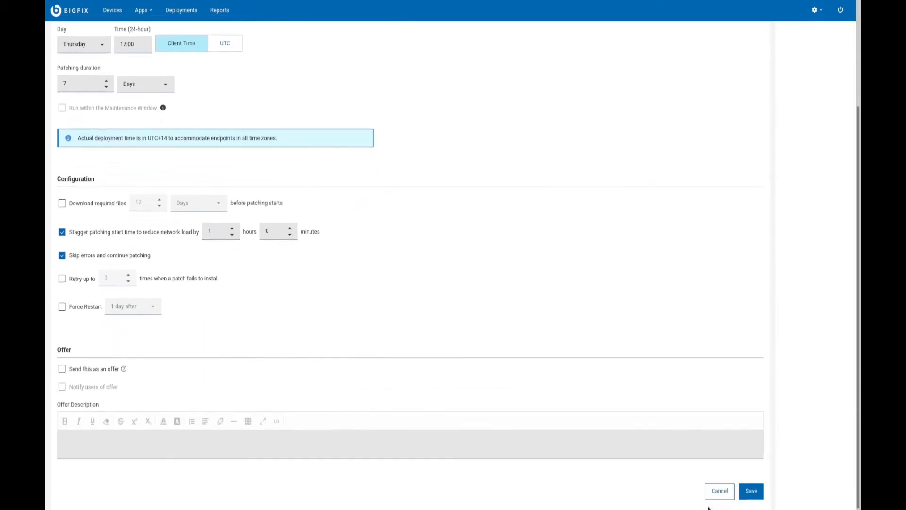
click(750, 491)
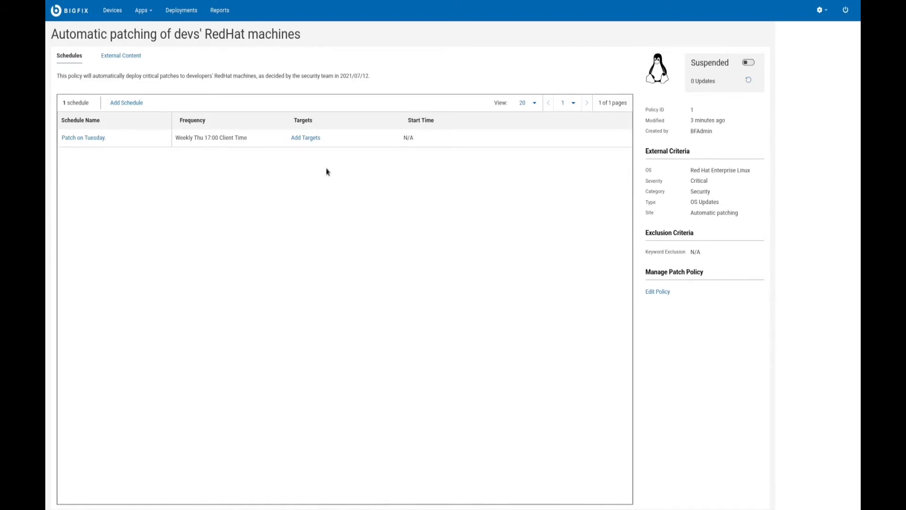
Target the schedule at the Developers' machines group and activate the suspended patch policy
click(307, 138)
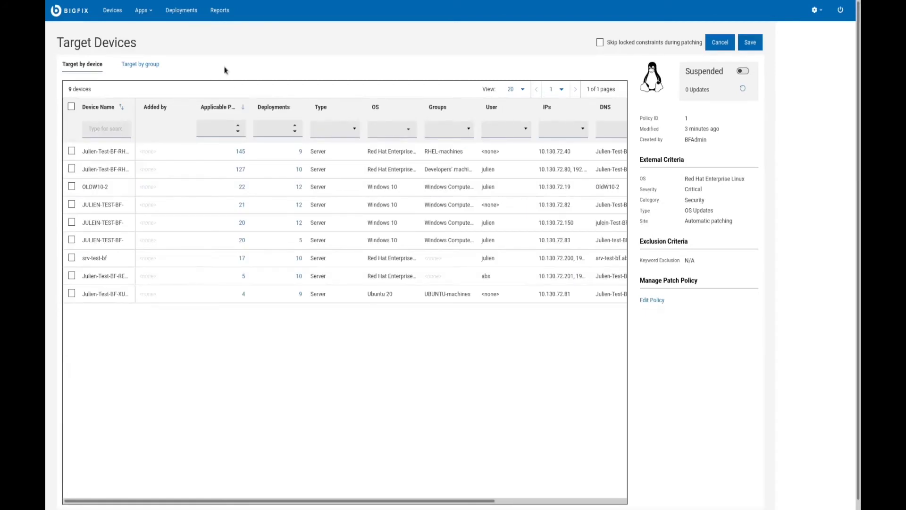
click(142, 64)
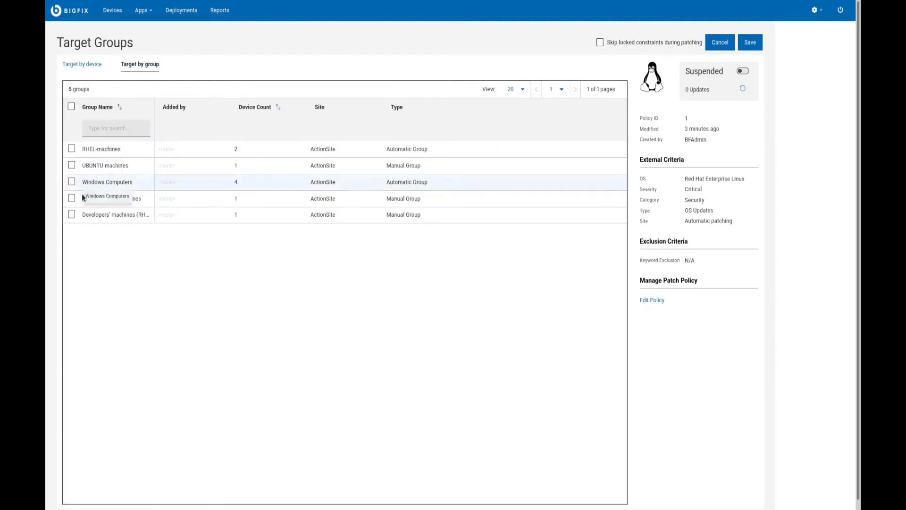
click(73, 215)
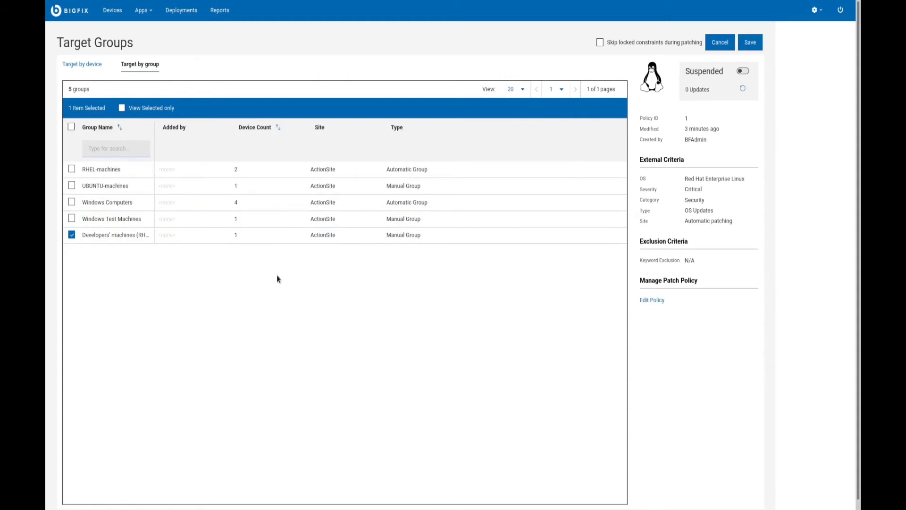
click(749, 43)
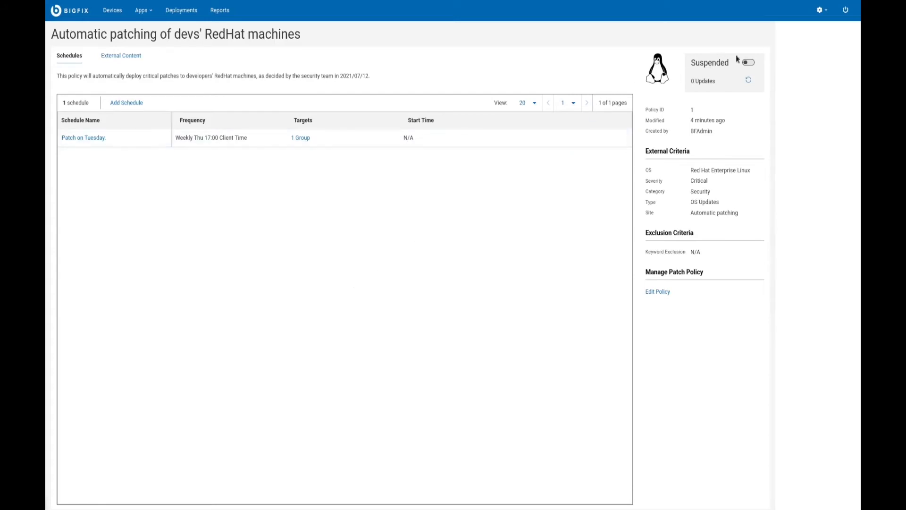
click(749, 63)
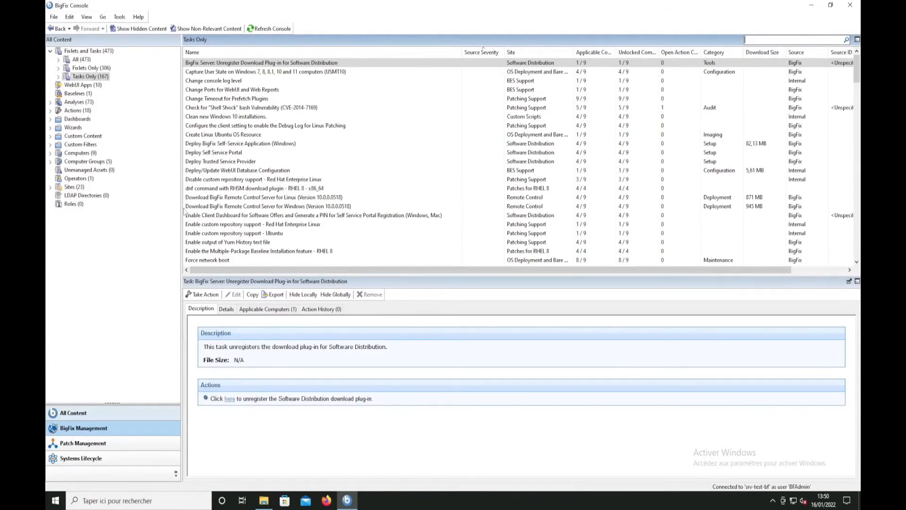
Search the BigFix Console tasks for "windows regi" and review the Collect Specific Registry from Windows Endpoints task
text(win)
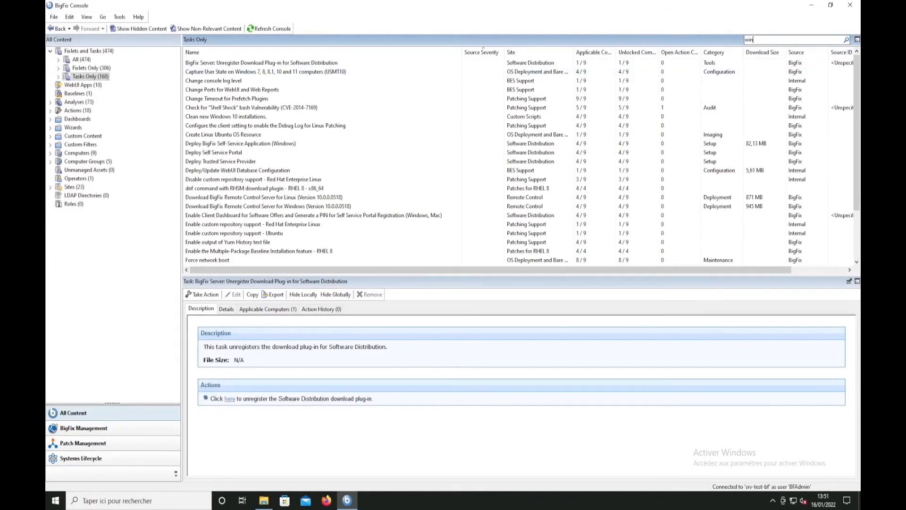
text(dows regi)
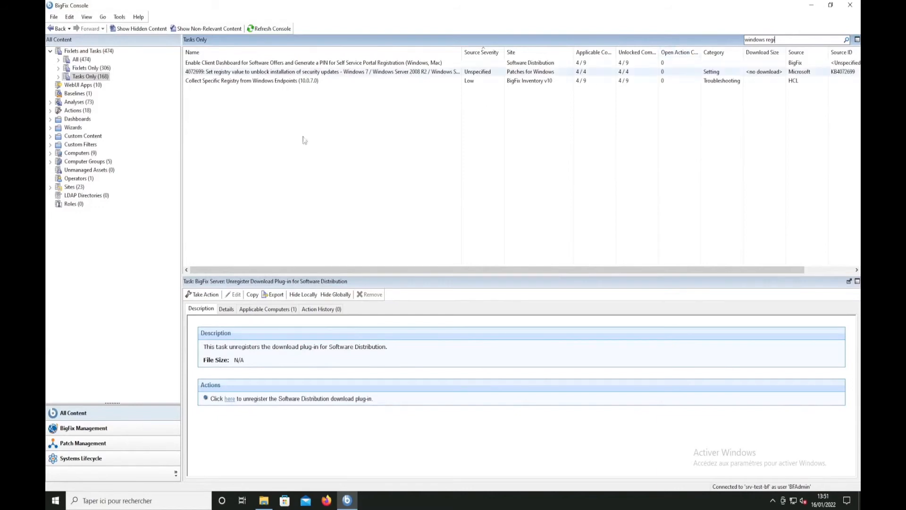
click(302, 81)
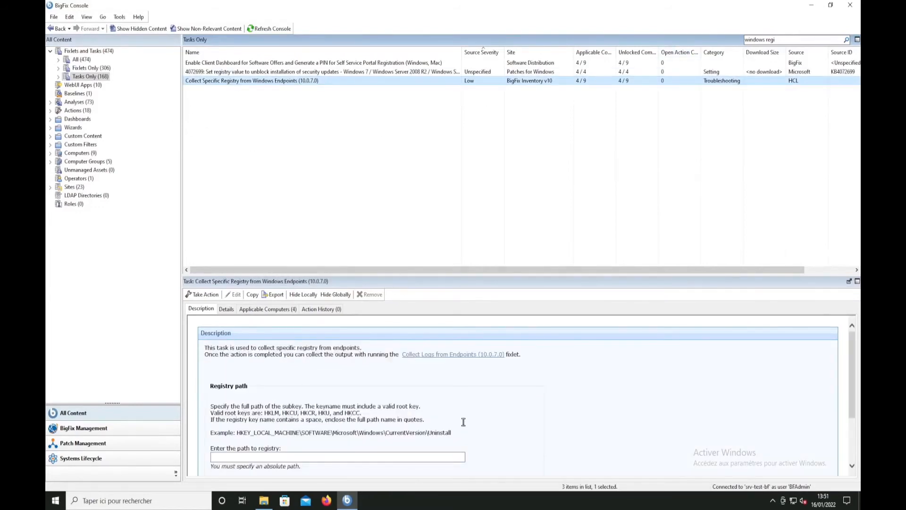
scroll(472, 420, down, 1)
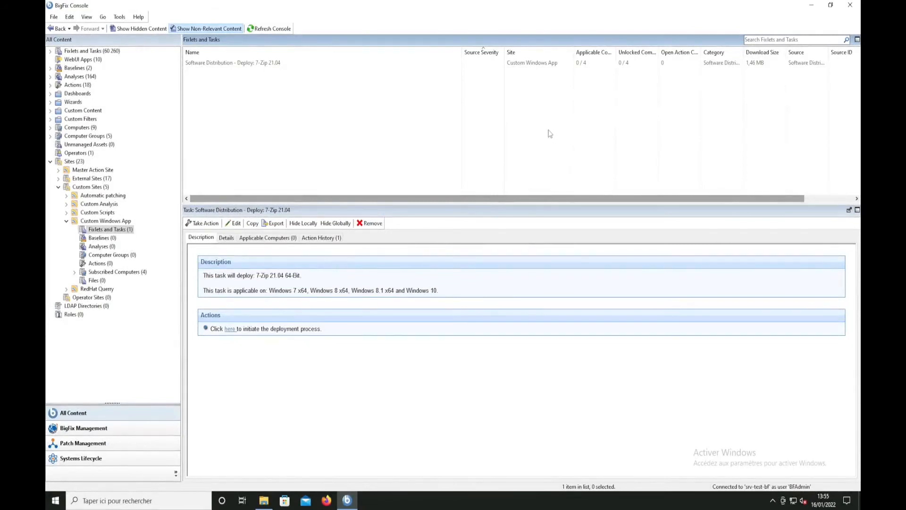
Open the 7-Zip 21.04 deployment task for editing and review its action script and relevance
click(339, 63)
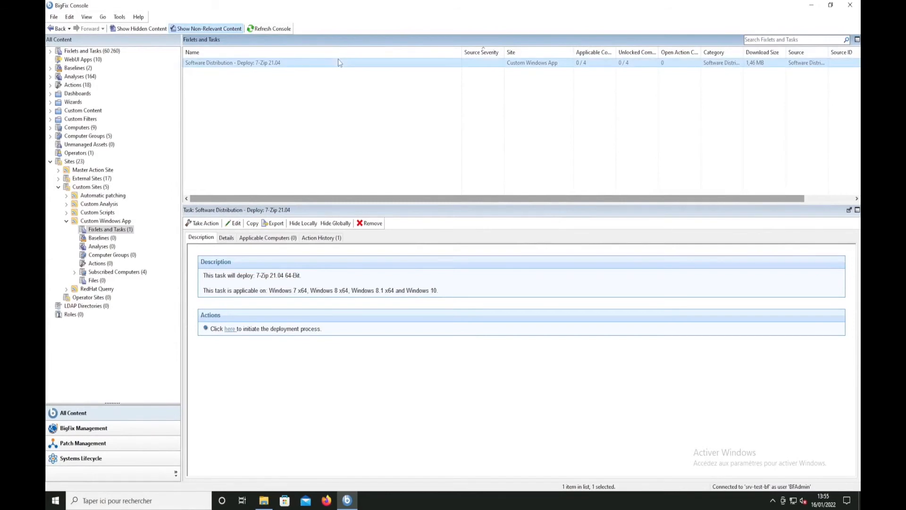
click(229, 227)
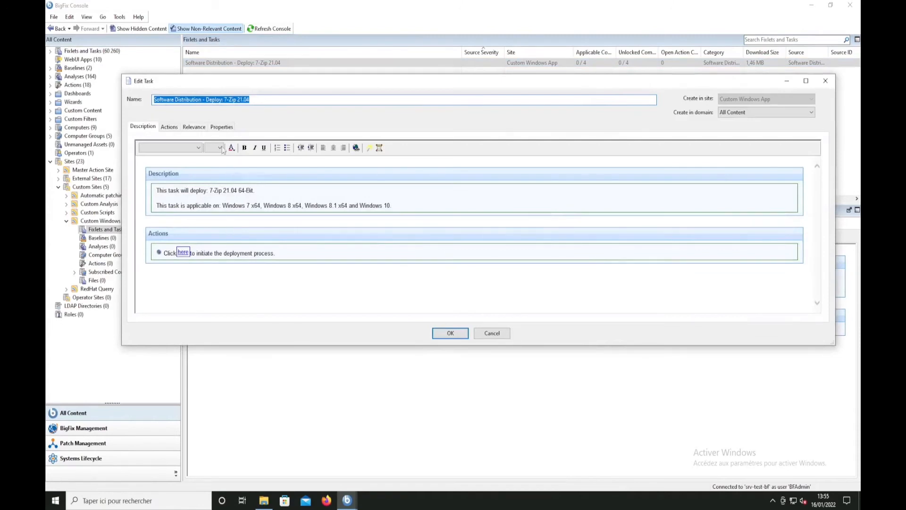
click(169, 127)
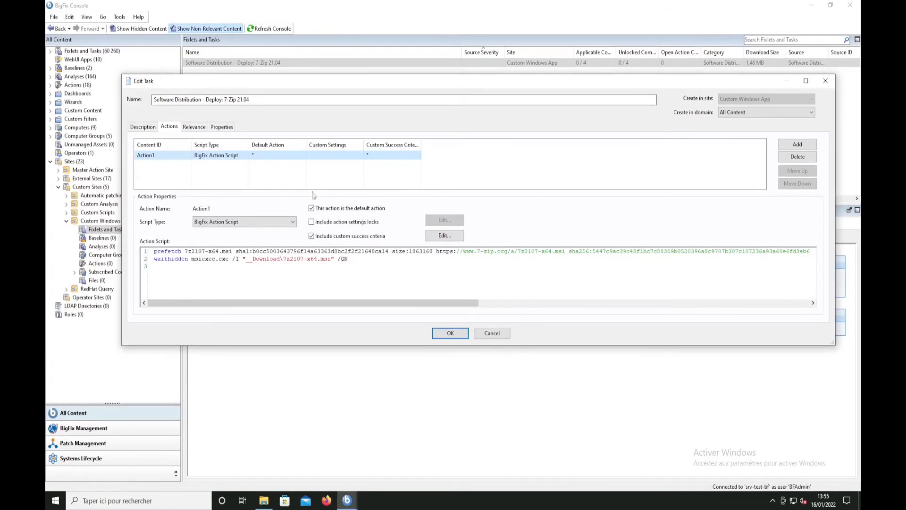
click(195, 127)
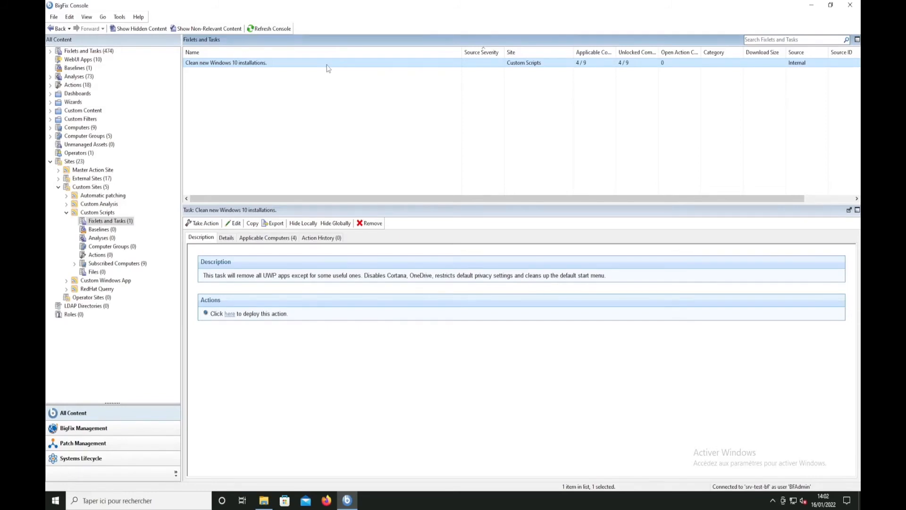
Deploy the "Clean new Windows 10 installations." task to the W10-Client computer
click(202, 223)
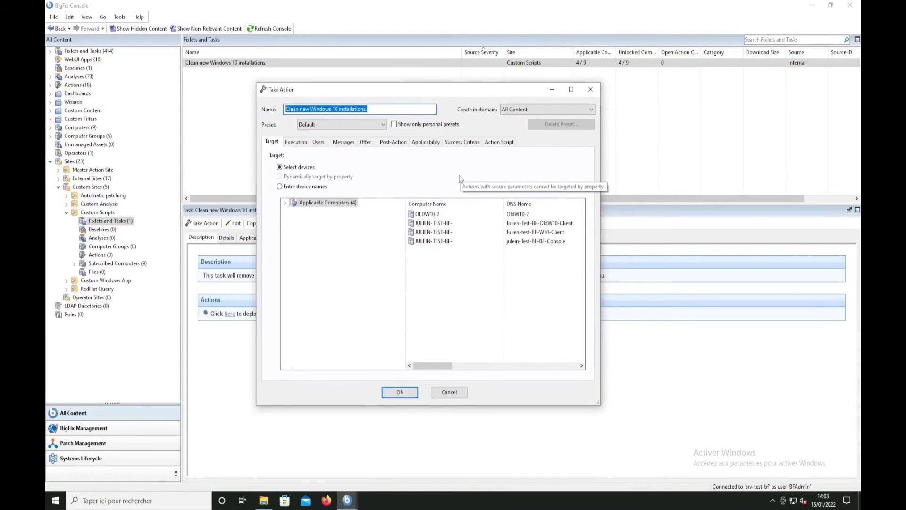
click(430, 232)
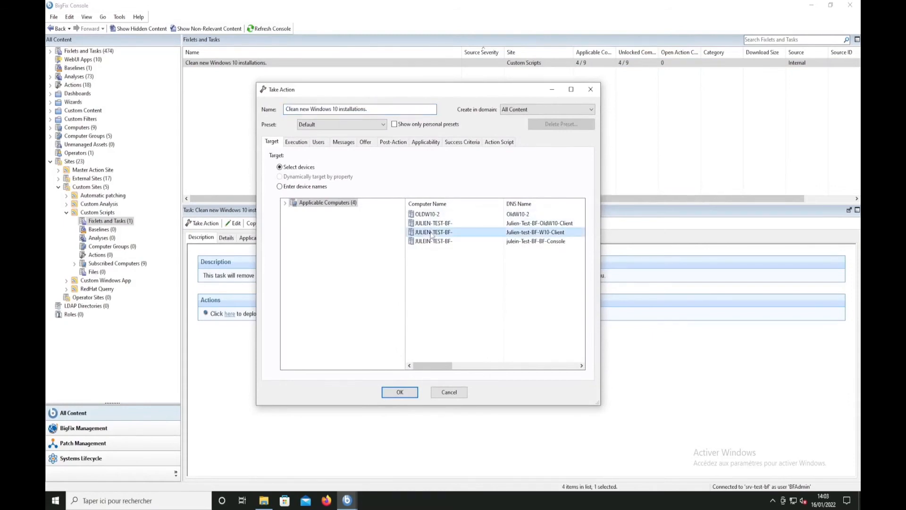
click(398, 397)
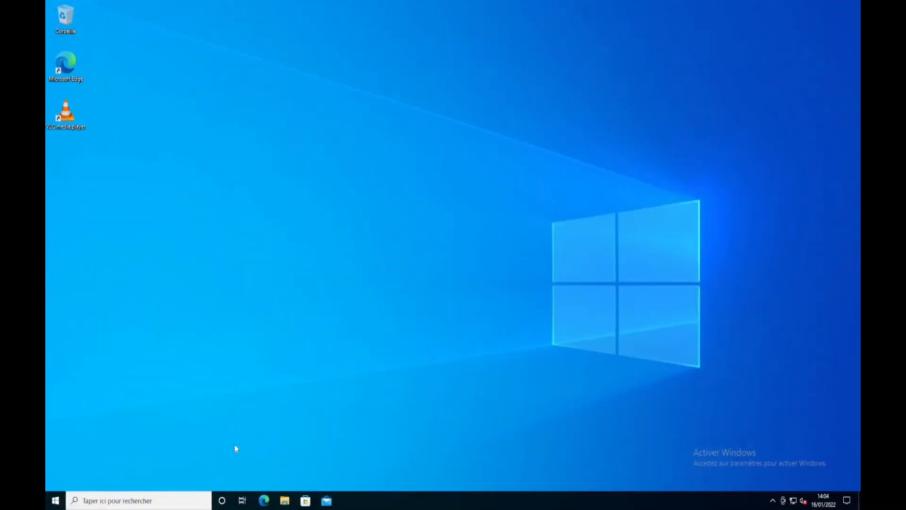
Restart the Windows 10 client machine and inspect its Start menu contents before and after the reboot
click(53, 501)
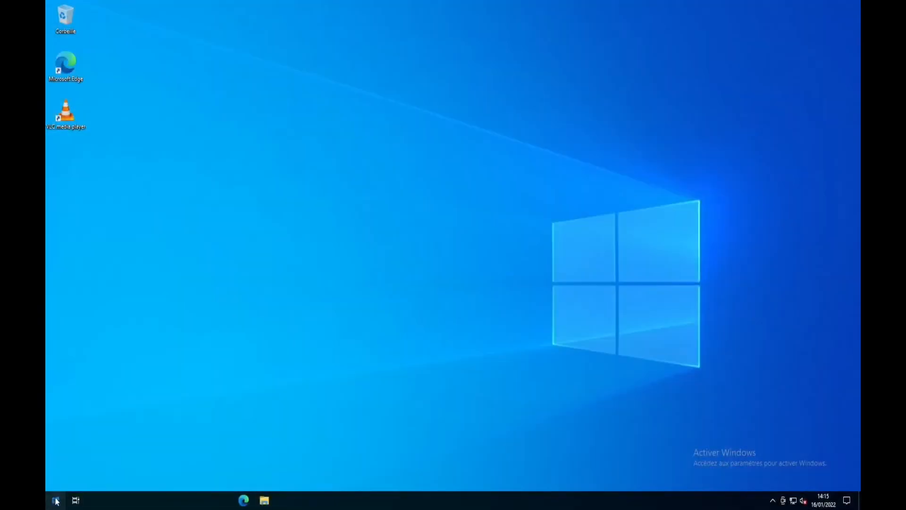
click(55, 500)
click(56, 479)
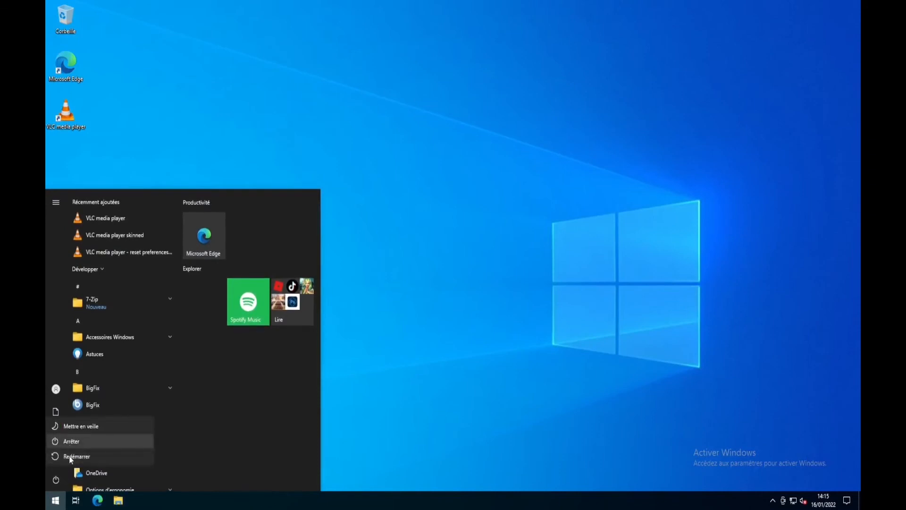
click(69, 456)
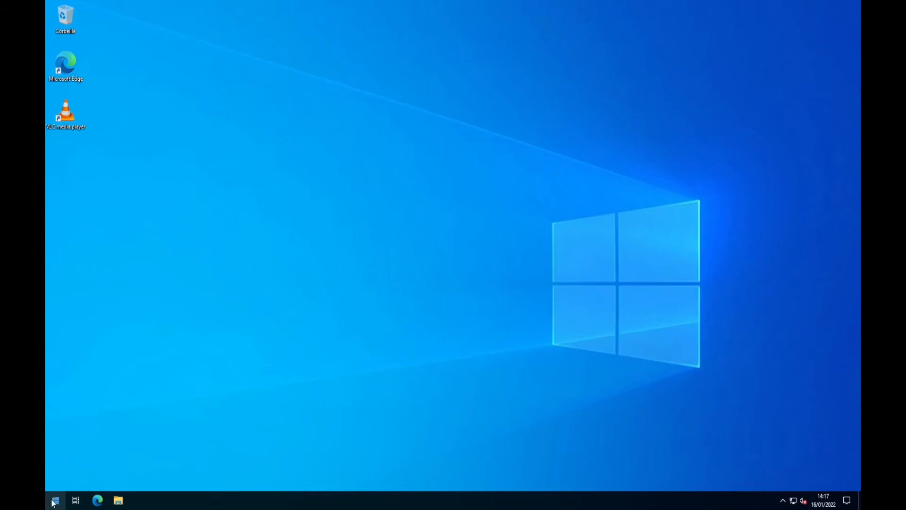
click(53, 502)
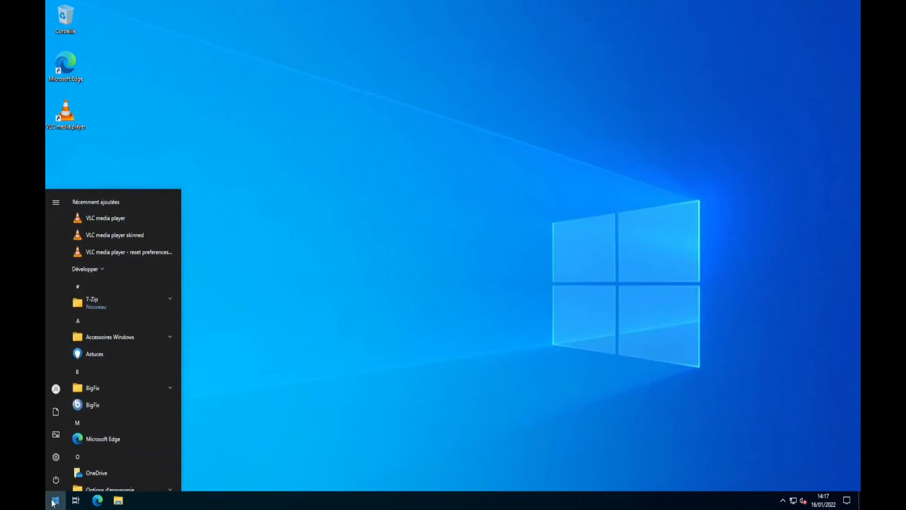
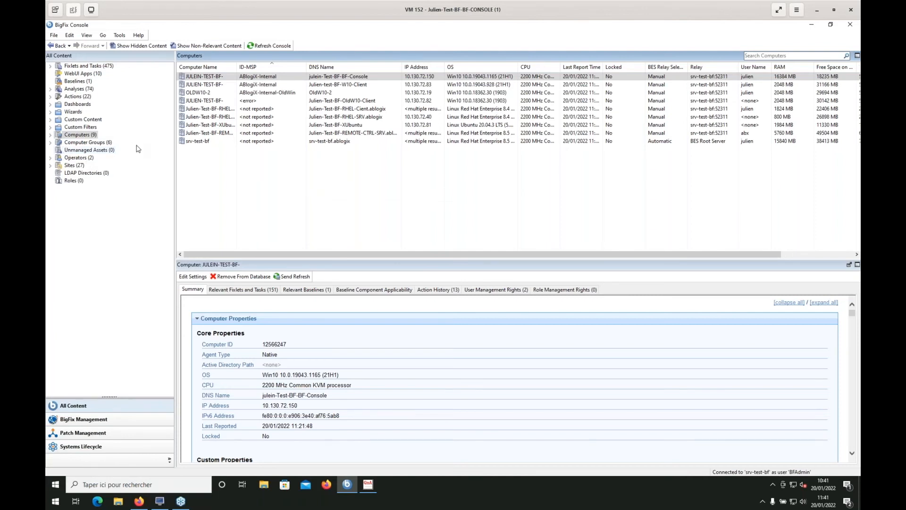
Select the computers from W10-Client through RHEL-Client and check the option for adding them to a manual group
click(223, 86)
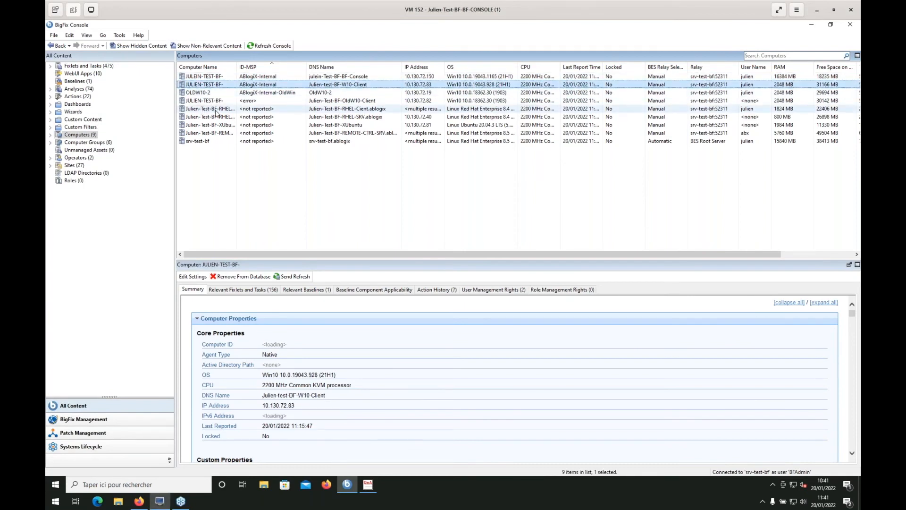
shift+click(215, 110)
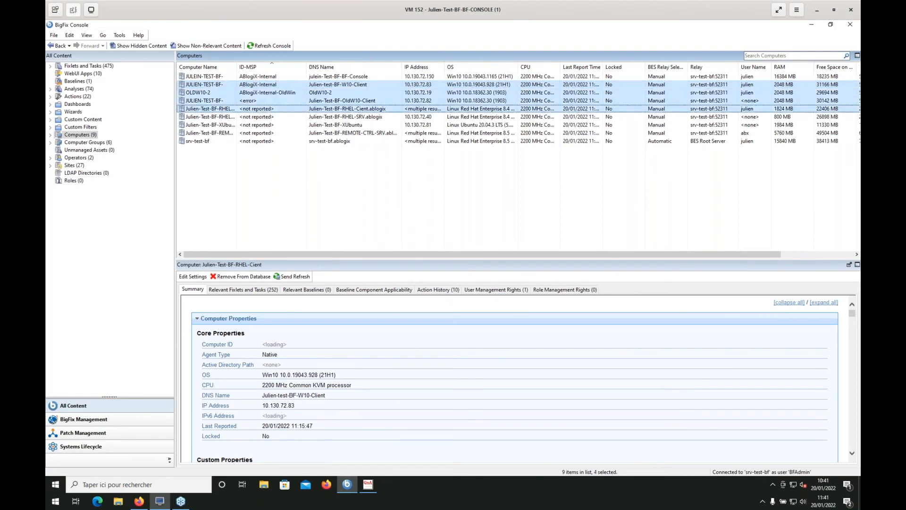
right_click(213, 111)
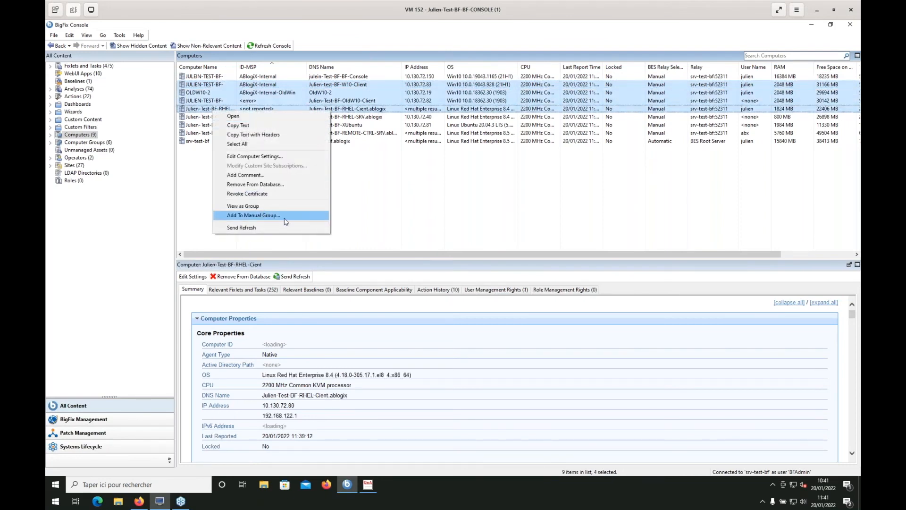
click(363, 212)
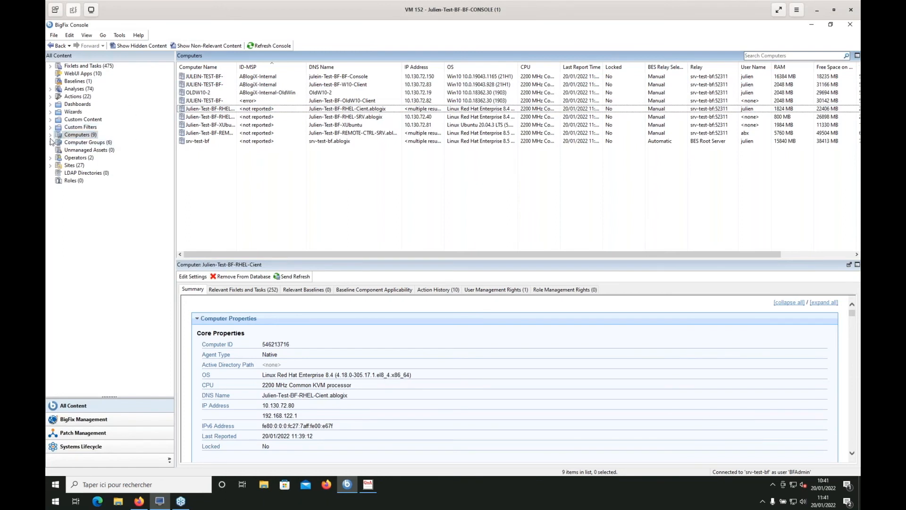
Start a new automatic computer group named "Low space computers"
click(82, 142)
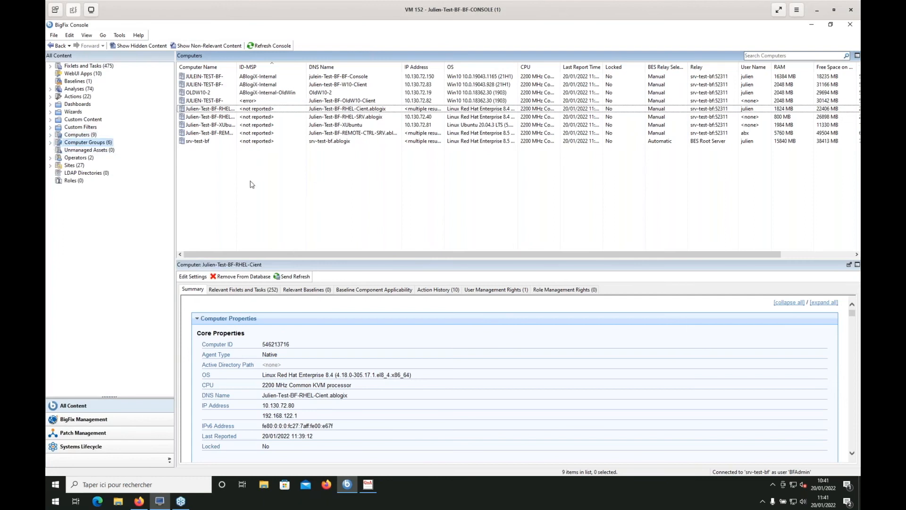
right_click(227, 156)
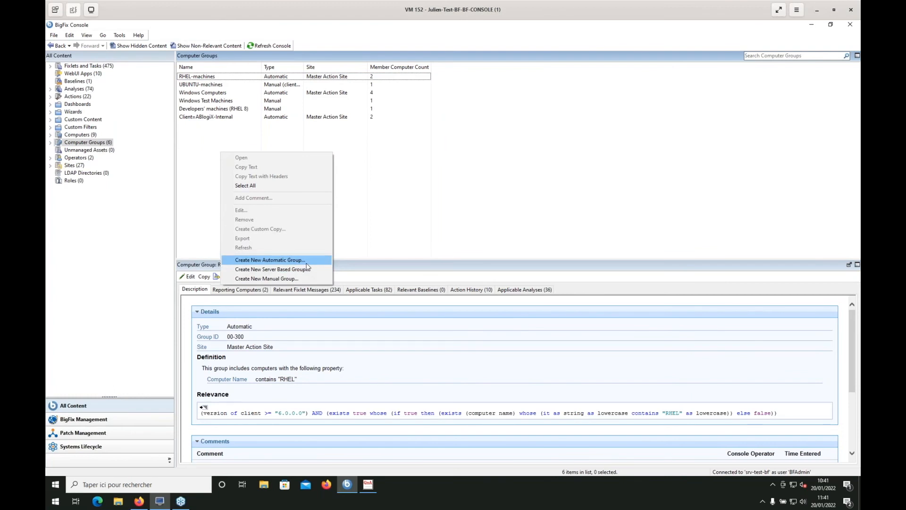
click(307, 261)
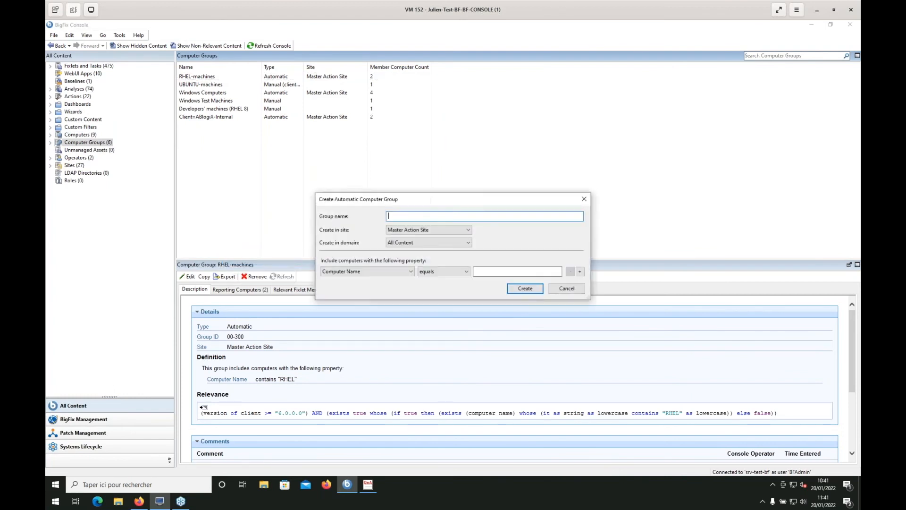
text(Low space computers)
Choose Relevance Expression as the property that determines which computers the group includes
click(406, 271)
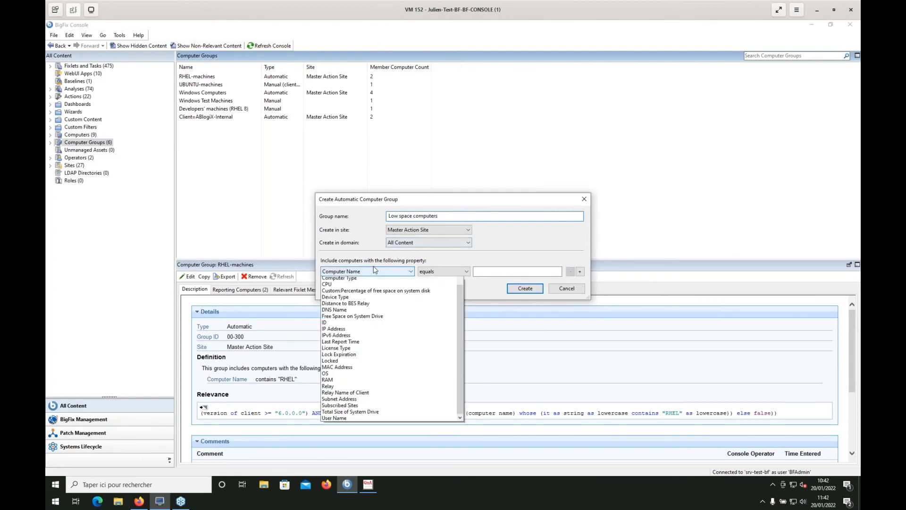
scroll(409, 304, up, 4)
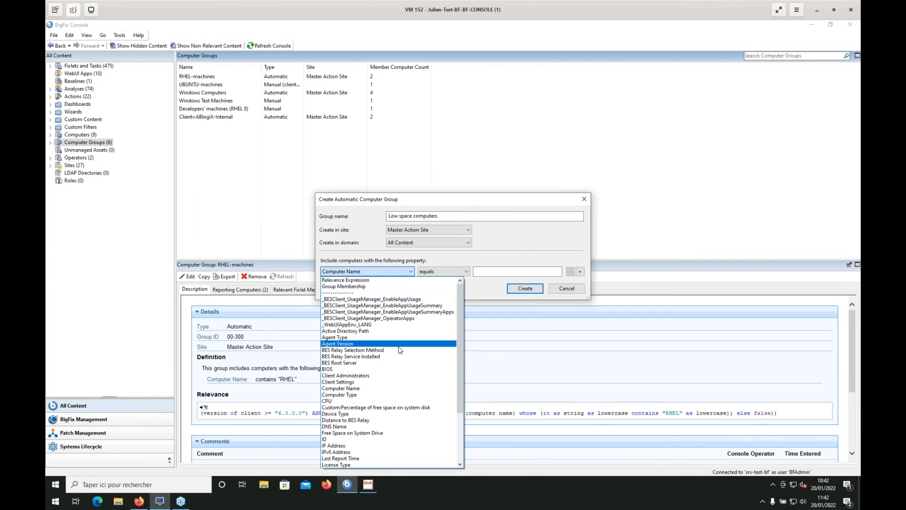
scroll(399, 363, down, 2)
scroll(396, 378, down, 1)
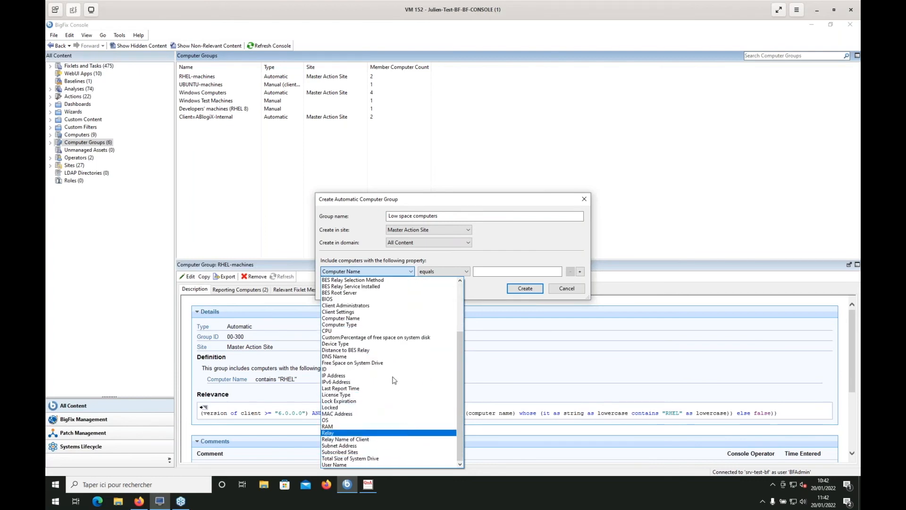
scroll(400, 348, up, 3)
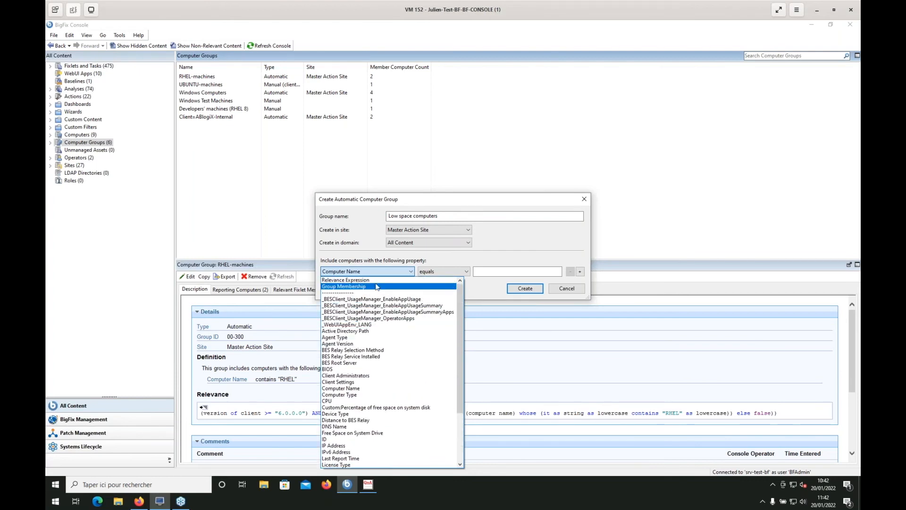
click(373, 280)
Set the relevance to "(((free space of drive of system folder) * 100) / (total space of drive of system folder) as integer) < 10" and create the group
click(505, 272)
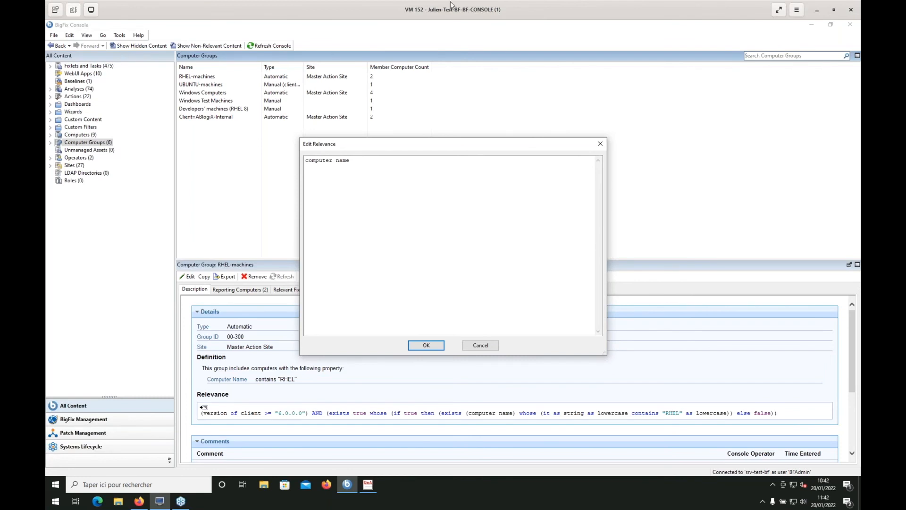
click(380, 192)
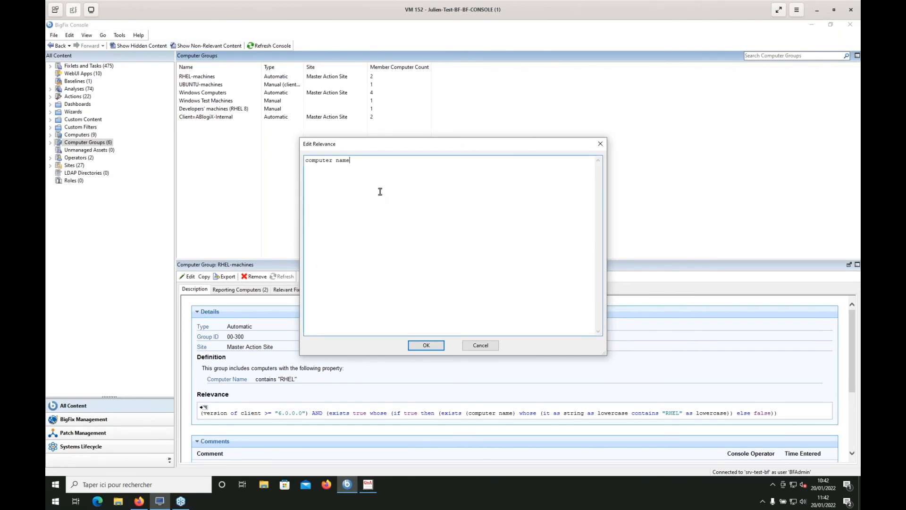
key(ctrl+a)
text((((free space of drive of system folder) * 100) / (total space of drive of system folder) as integer) < 10)
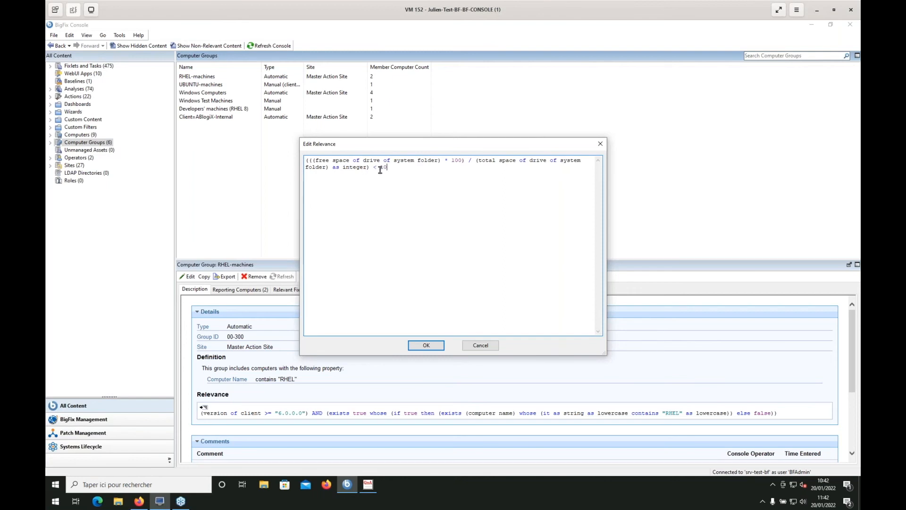
click(420, 345)
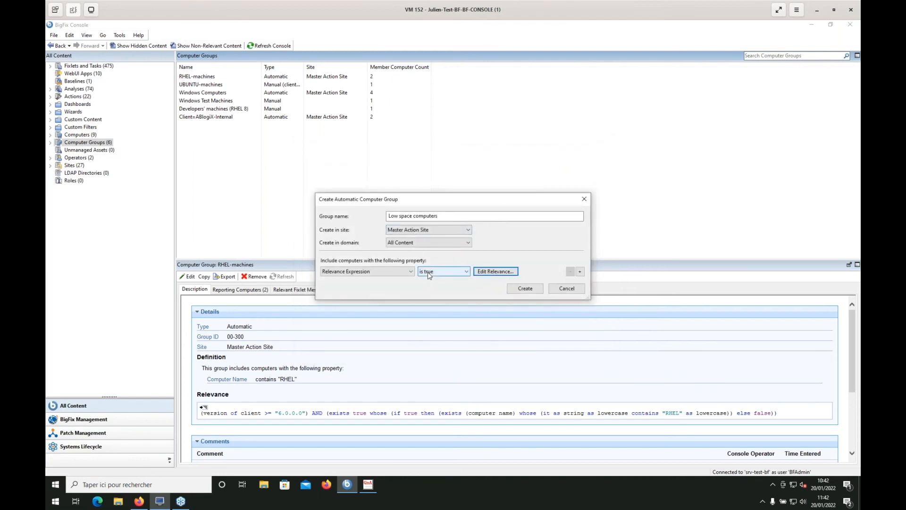
click(534, 292)
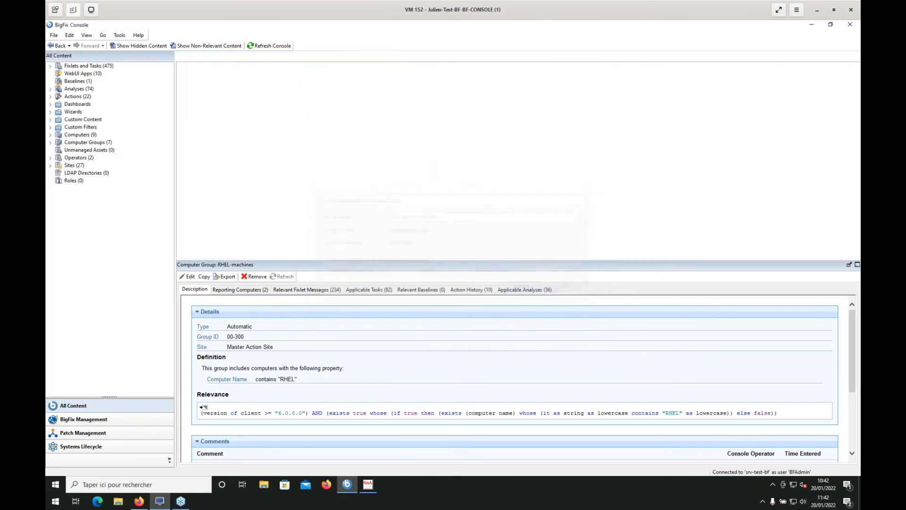
View the members of the Low space computers group, then return to the list of all computers
click(50, 134)
click(57, 151)
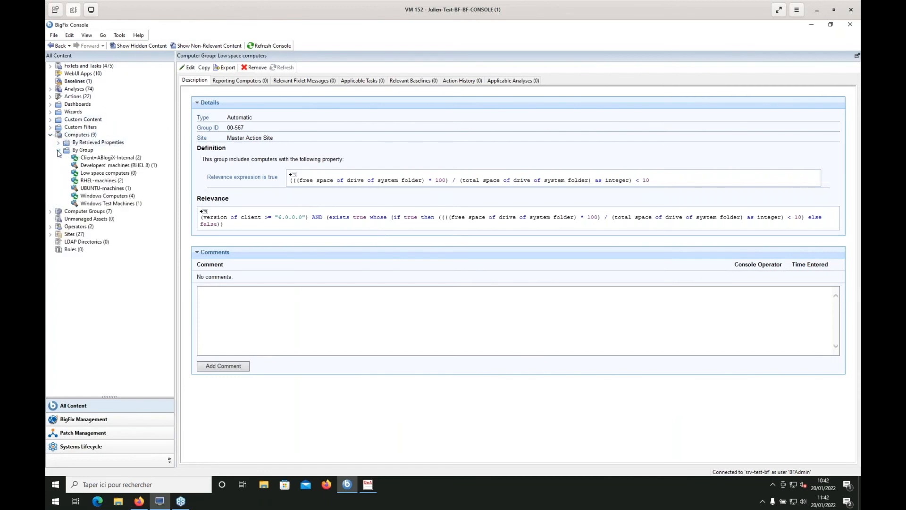
click(127, 174)
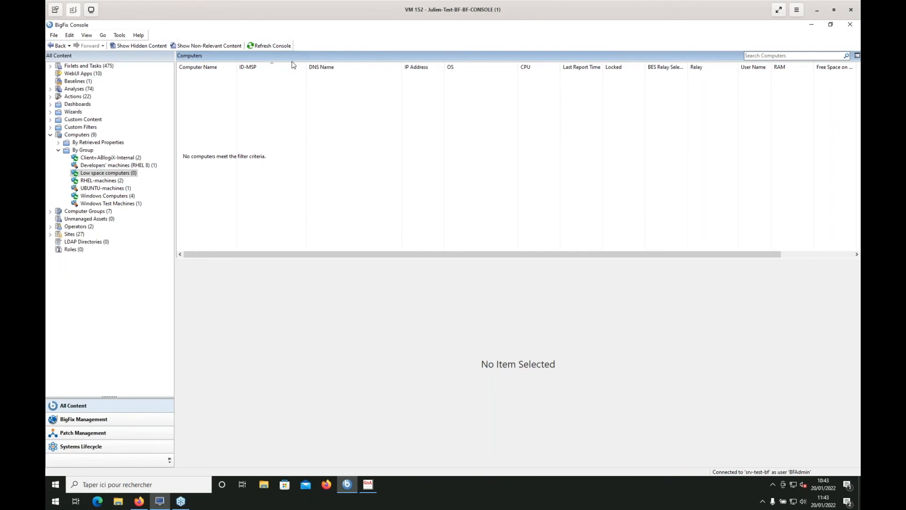
click(49, 137)
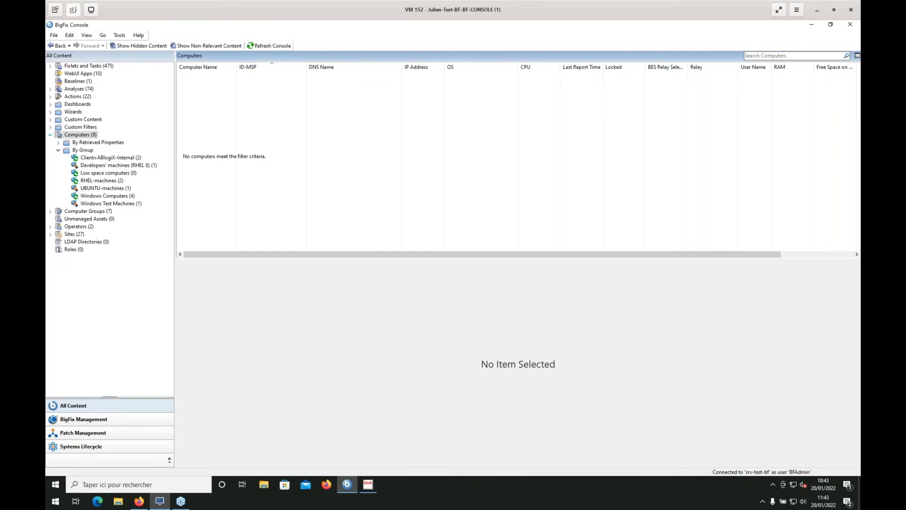
click(50, 135)
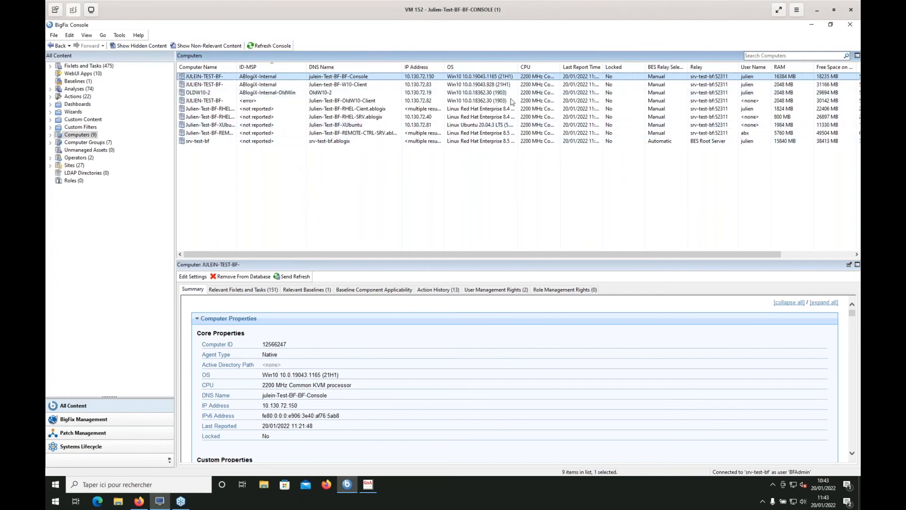
Check the manual group option for the first three Windows computers and browse the list of computer groups
right_click(220, 95)
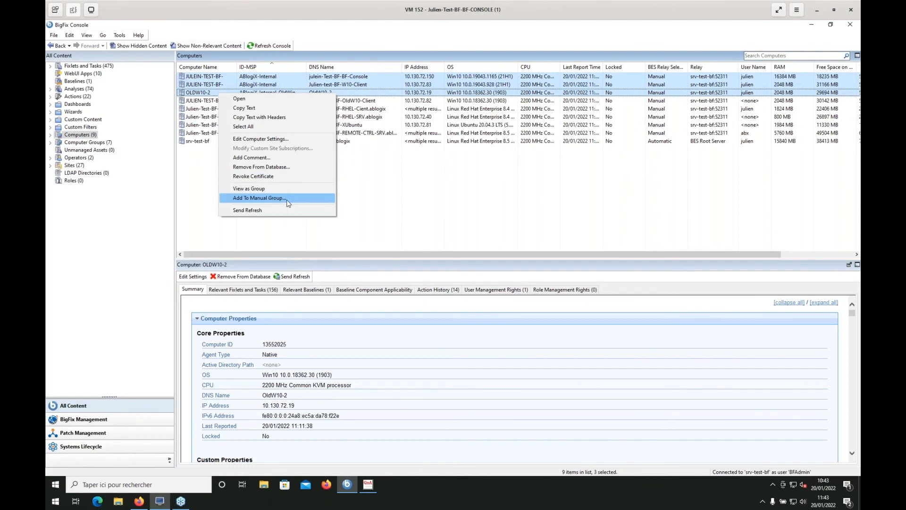
click(194, 172)
click(50, 143)
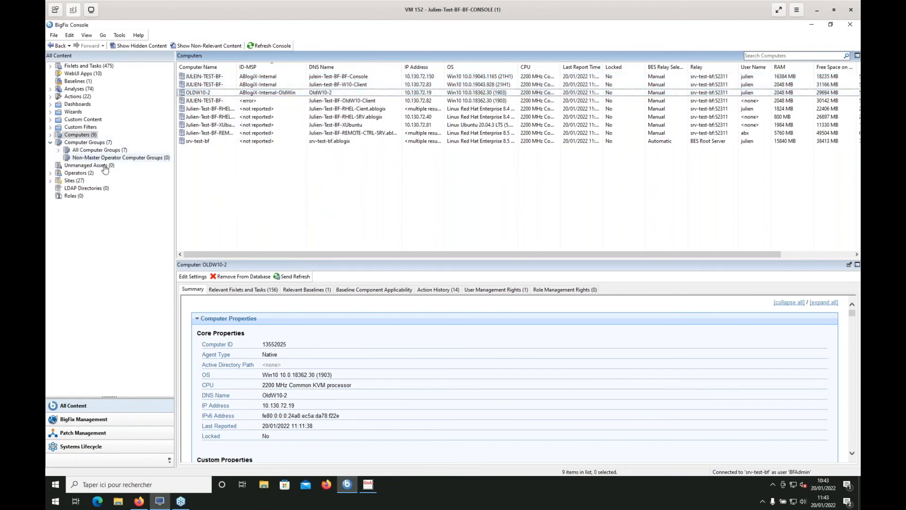
click(59, 150)
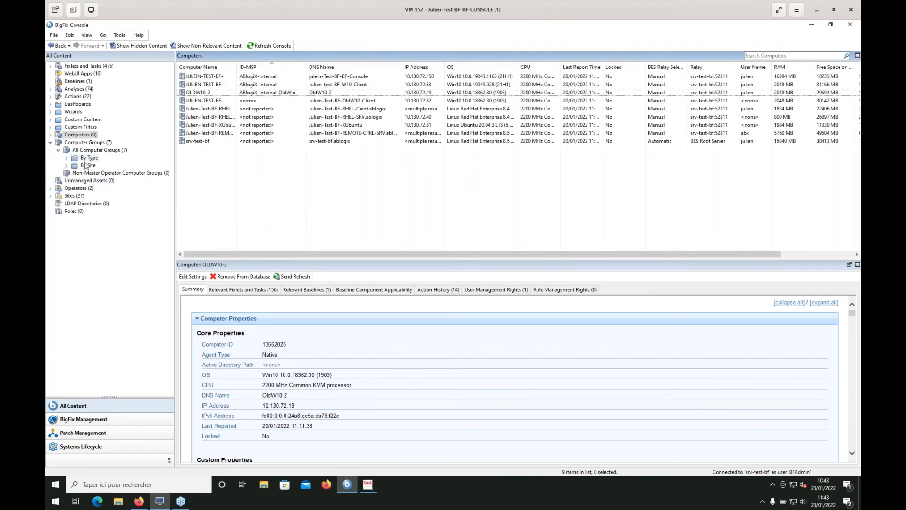
click(58, 150)
click(85, 142)
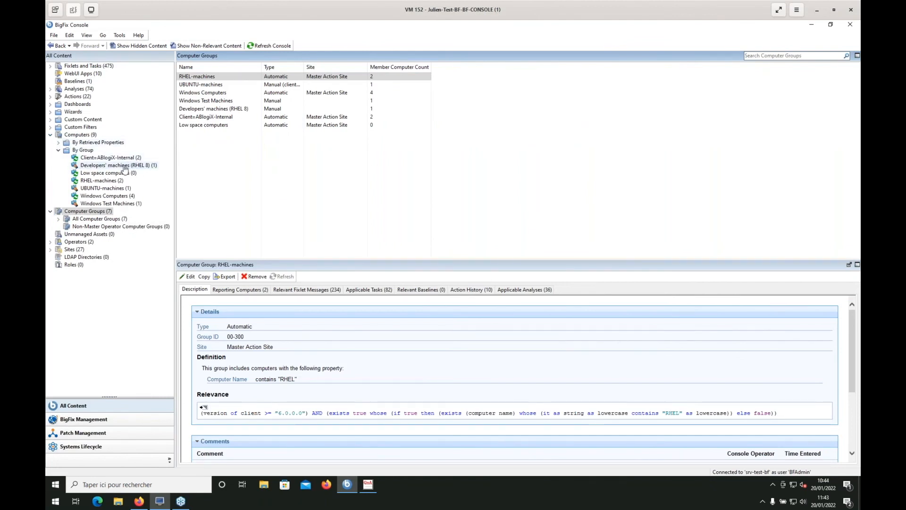
View the members of the UBUNTU-machines and Low space computers groups, then collapse the group list
click(106, 188)
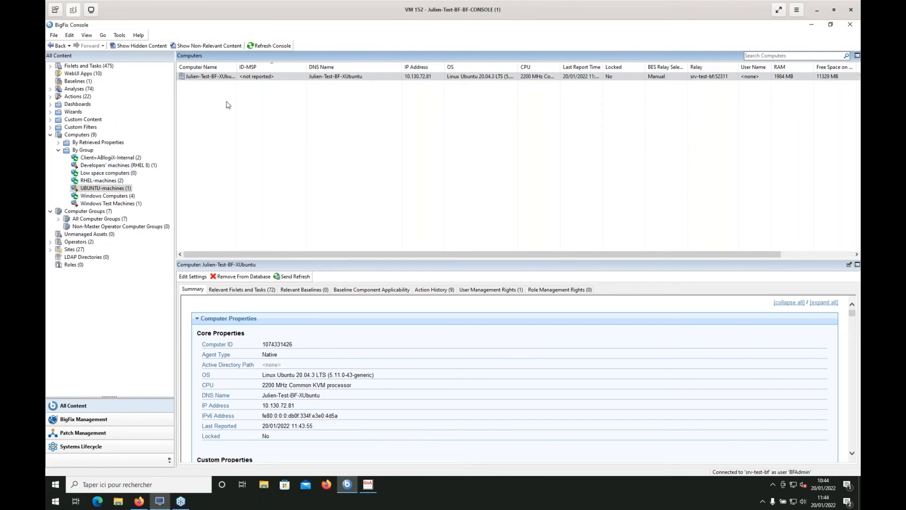
click(105, 174)
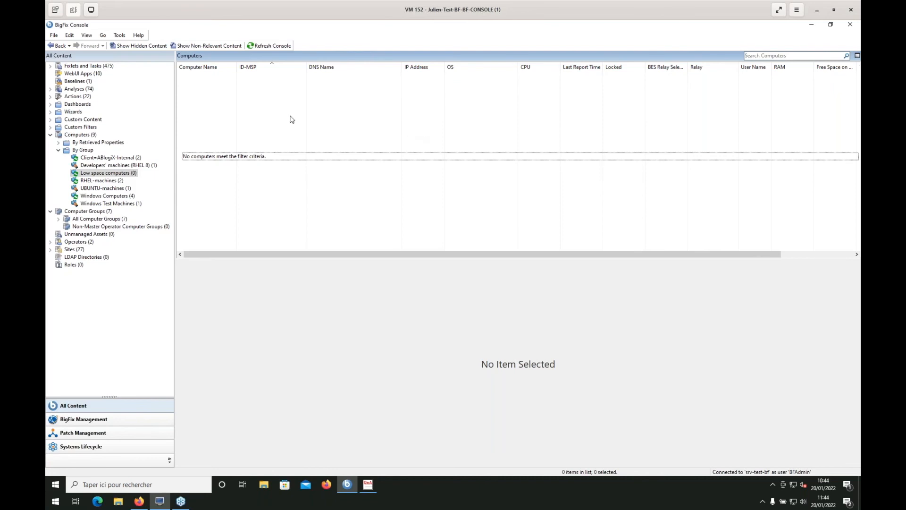
click(59, 151)
click(58, 150)
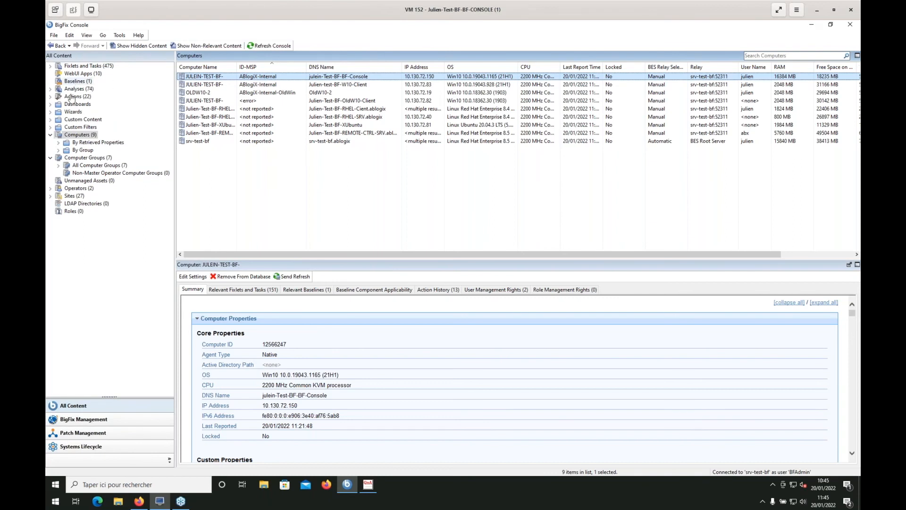
Reverse the computer list's sort order by ID-MSP and review the OLDW10-2 computer
click(50, 134)
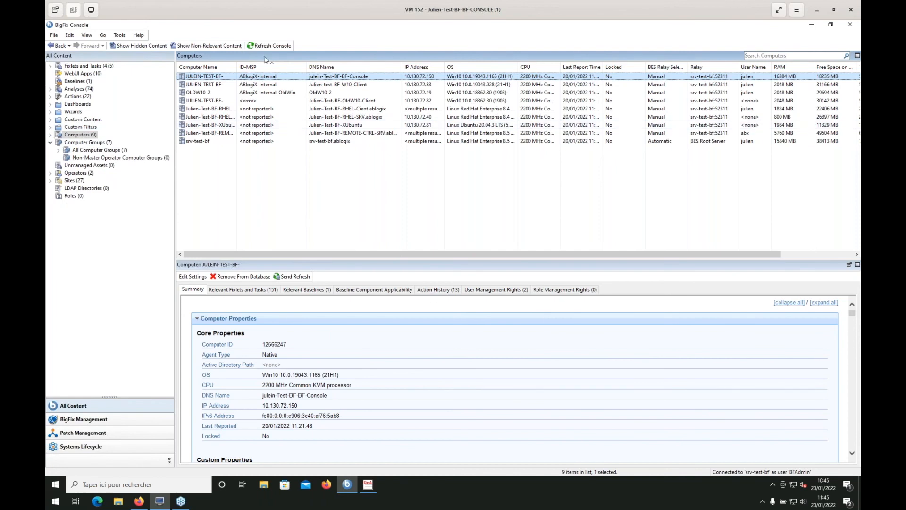
click(253, 69)
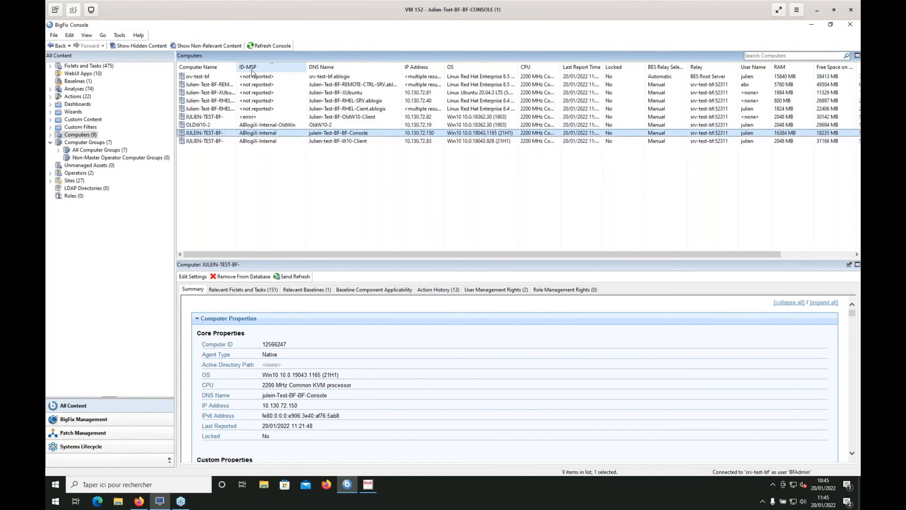
click(264, 125)
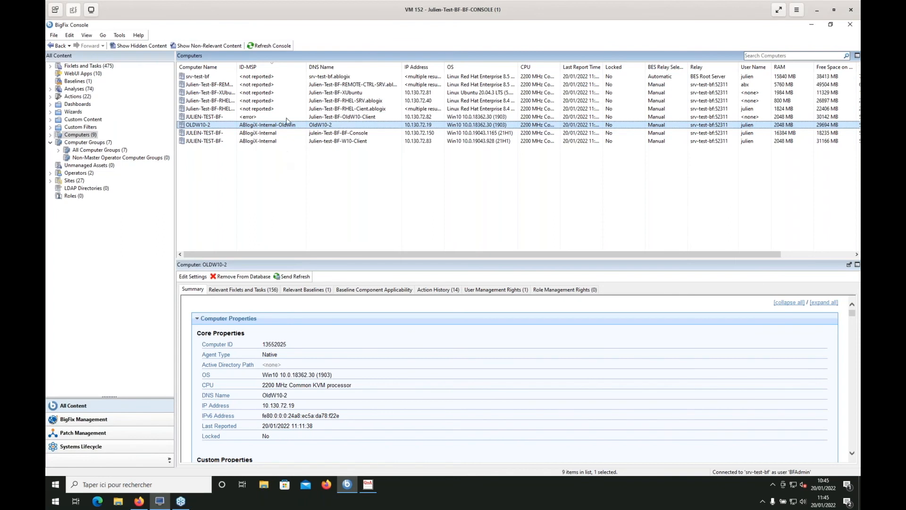
Switch to the BigFix WebUI in Firefox and open the Query page from the overview
mouse_move(287, 118)
click(141, 502)
key(Return)
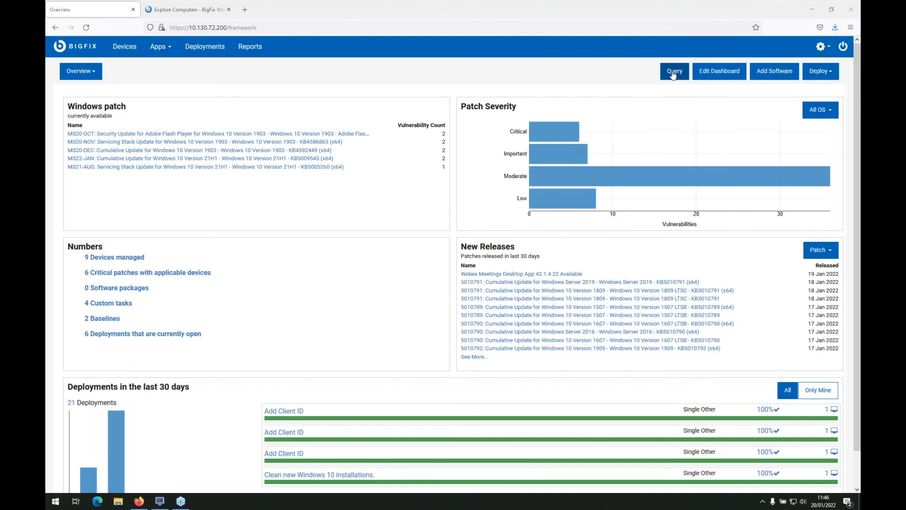
click(674, 74)
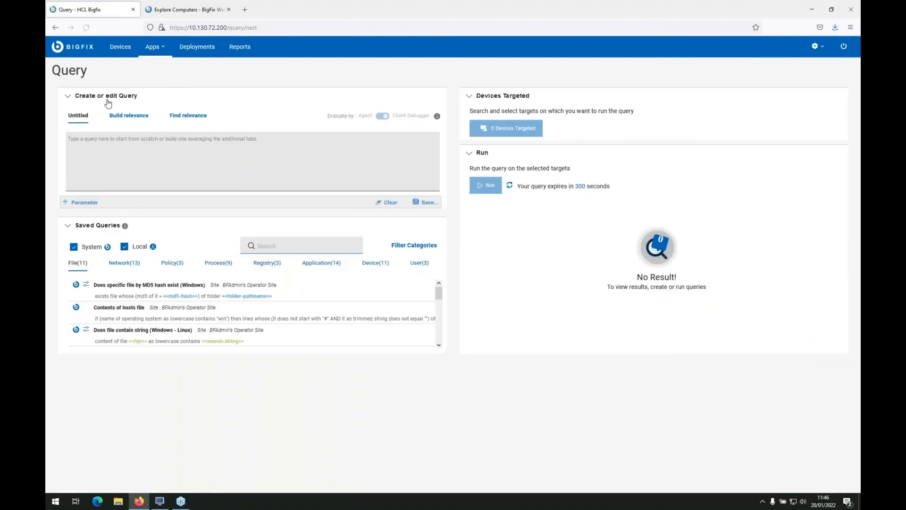
Open the relevance builder for the new query and set the inspector type to Network IP Interface
click(127, 116)
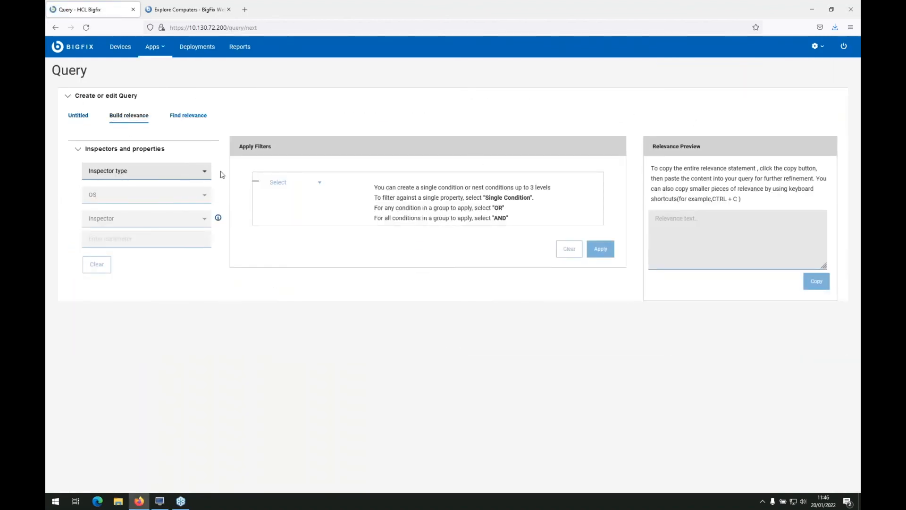
click(203, 172)
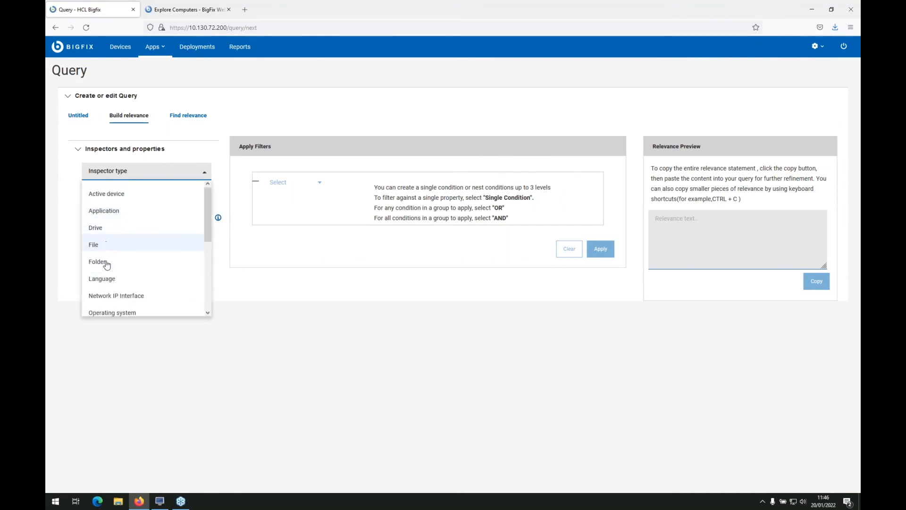
scroll(118, 271, down, 3)
click(143, 208)
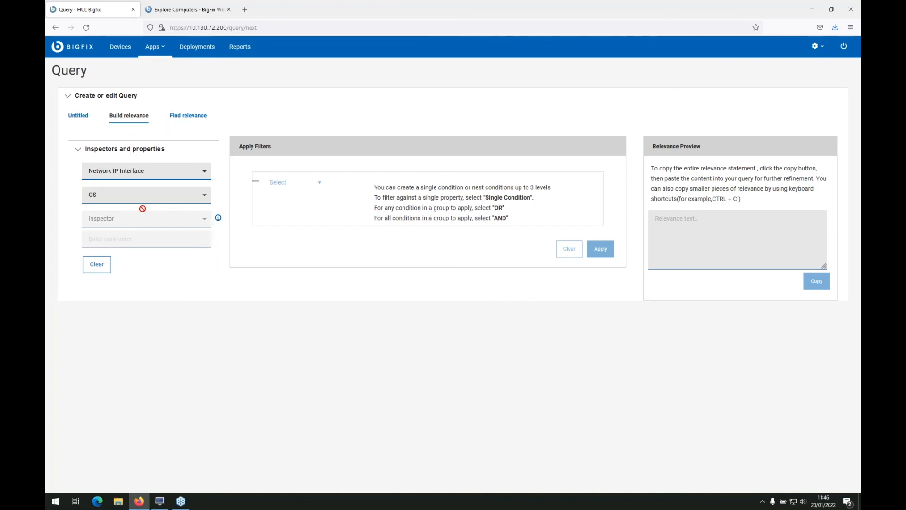
Build relevance for Any OS using the ip interface of network inspector with its address property
click(201, 196)
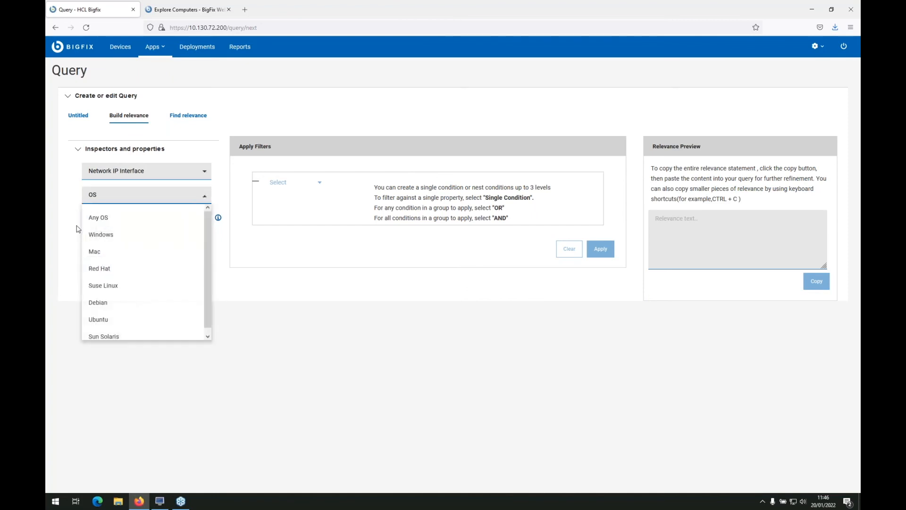
click(109, 218)
click(199, 219)
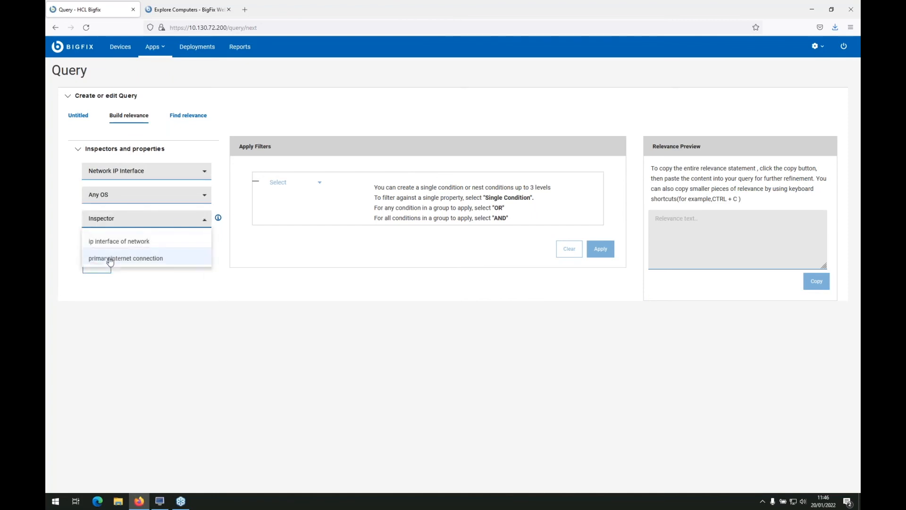
click(107, 243)
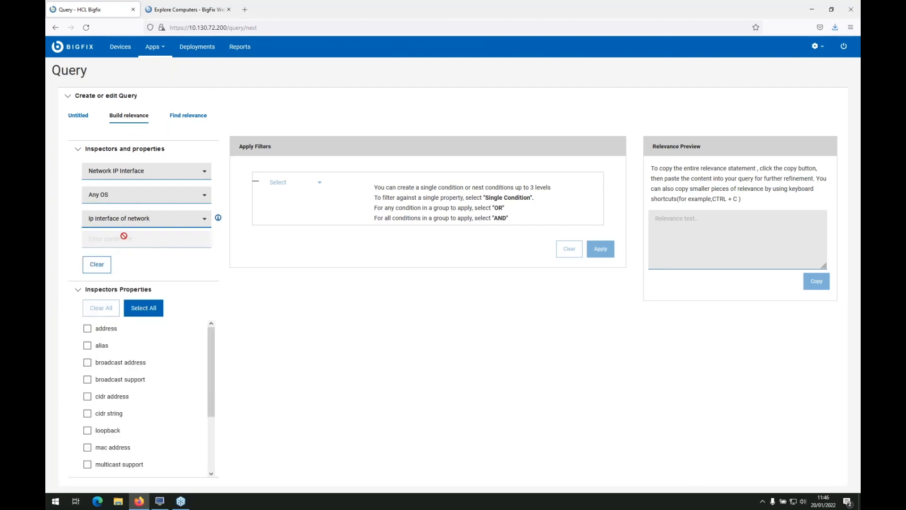
click(88, 328)
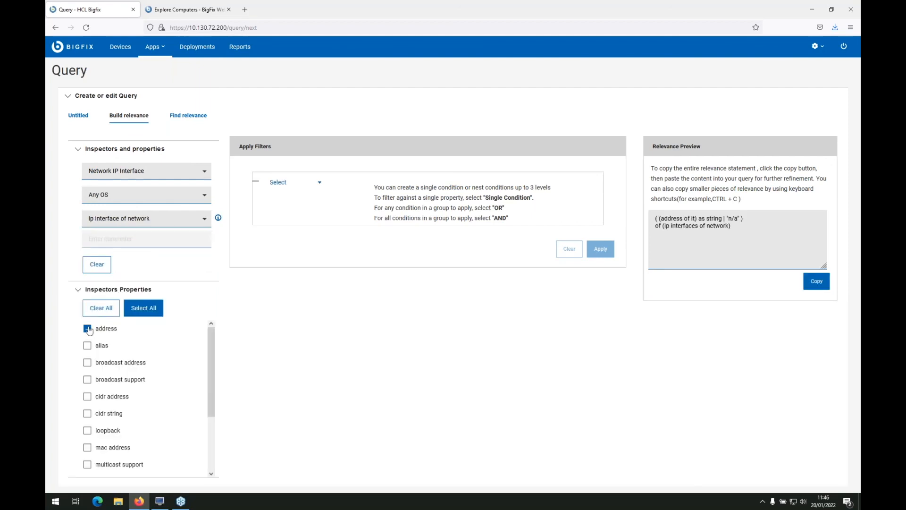
Change the inspector type to Drive, choose the drive inspector and include its file system type property in the relevance
click(194, 171)
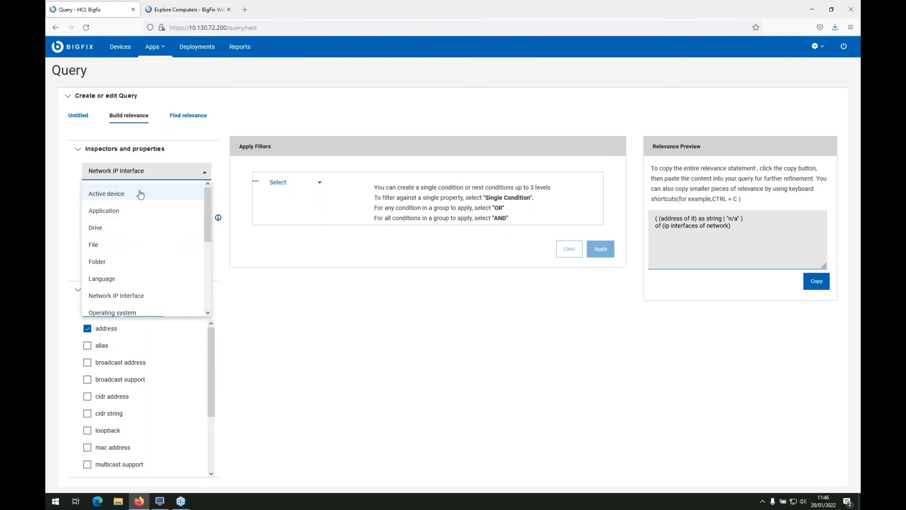
click(110, 229)
click(135, 222)
click(109, 241)
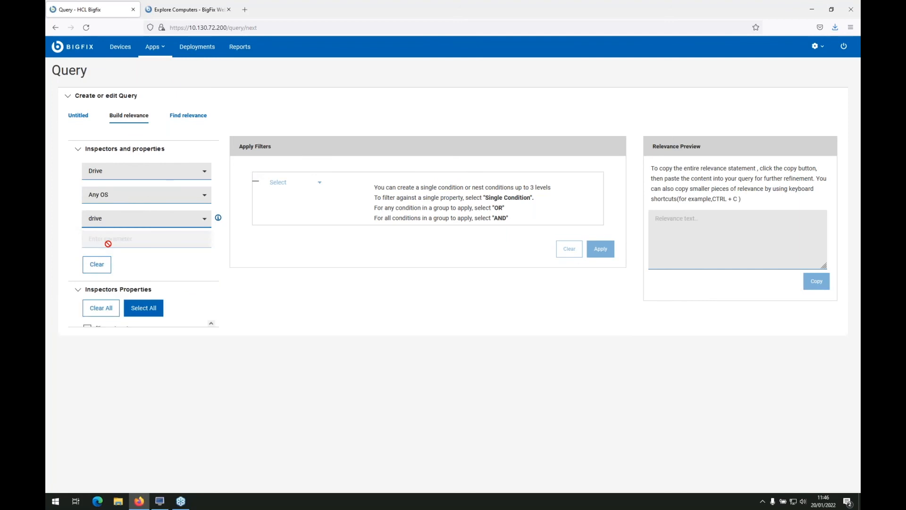
click(87, 329)
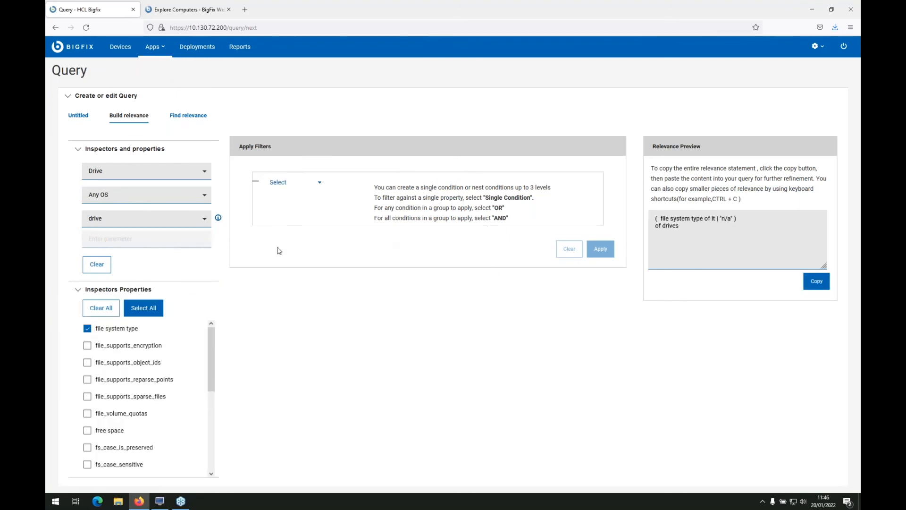
click(736, 221)
View the WebUI device list, and switch to the BigFix Console to open the list of baselines
click(120, 46)
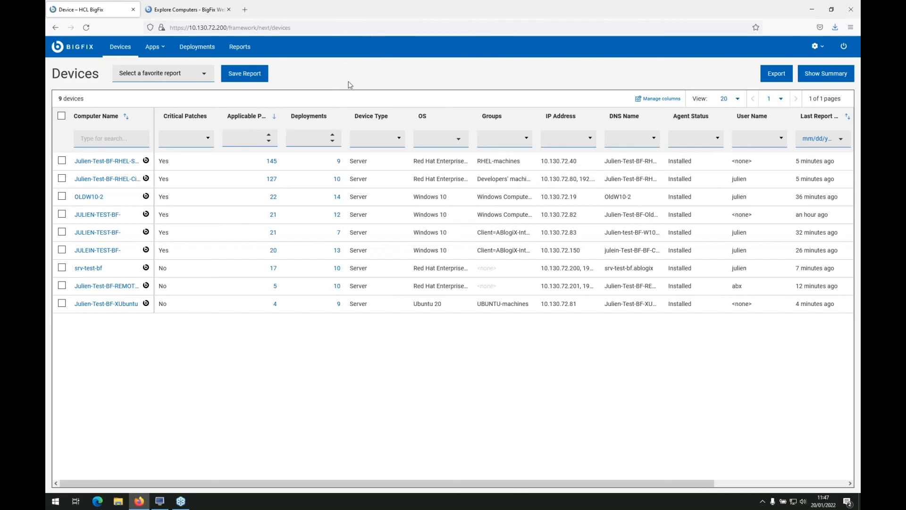
click(161, 503)
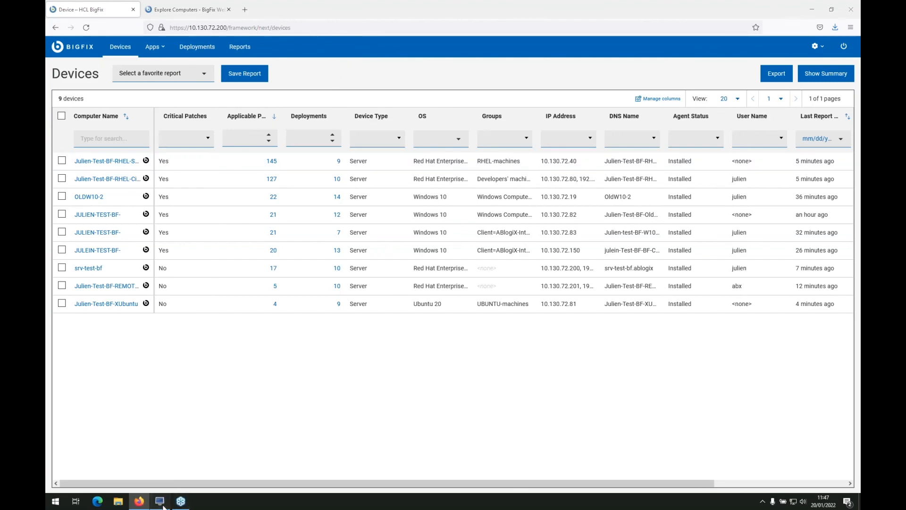
click(74, 83)
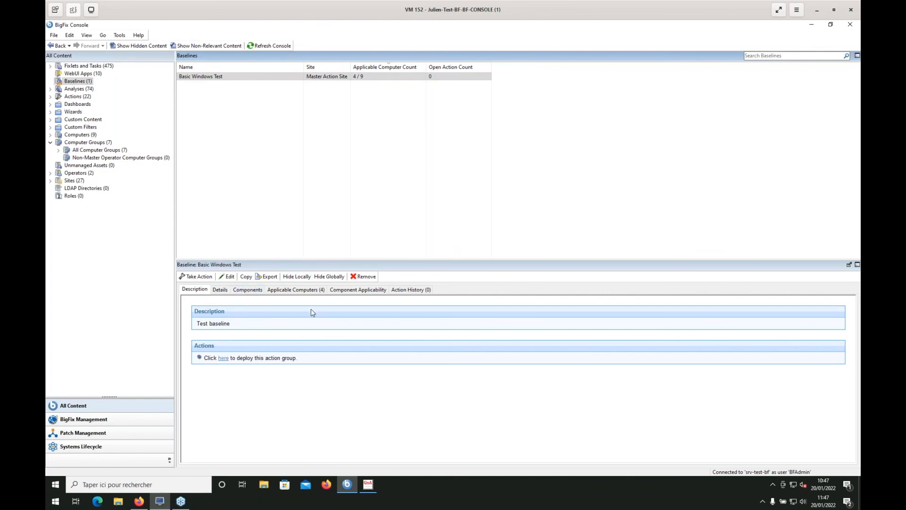
Review the component applicability and the components of the Basic Windows Test baseline
click(366, 293)
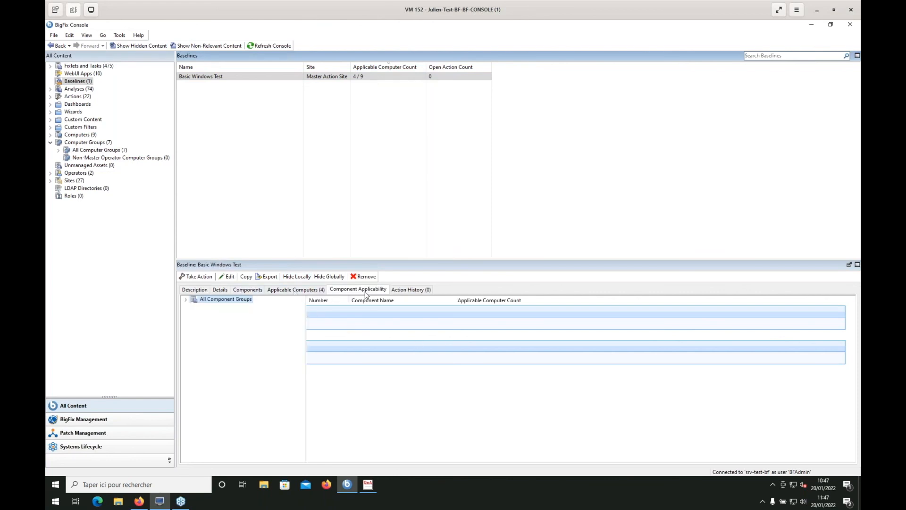
click(254, 291)
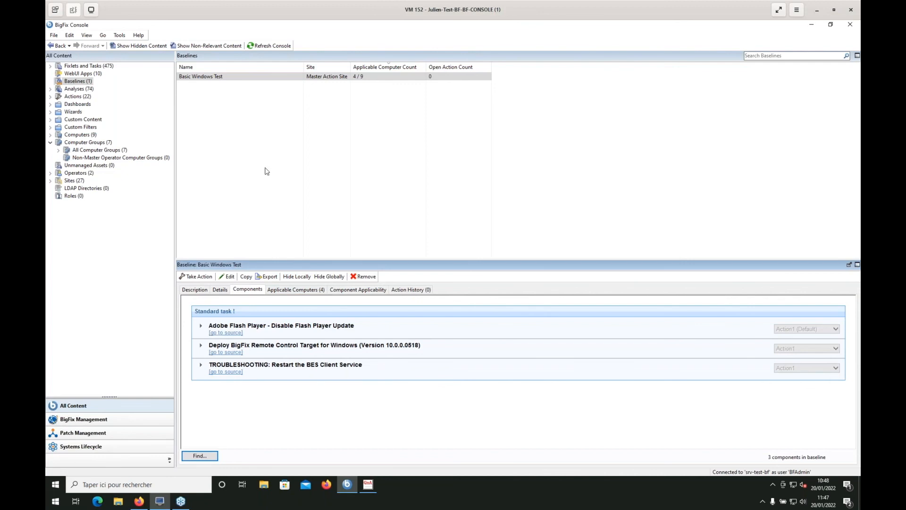
Start an action from the Basic Windows Test baseline to examine its target and execution options, and close it without deploying
click(230, 78)
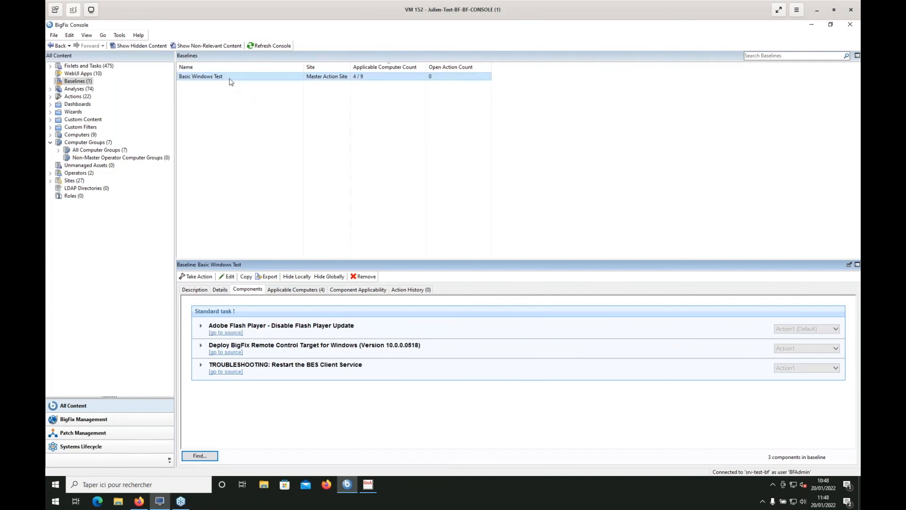
click(190, 277)
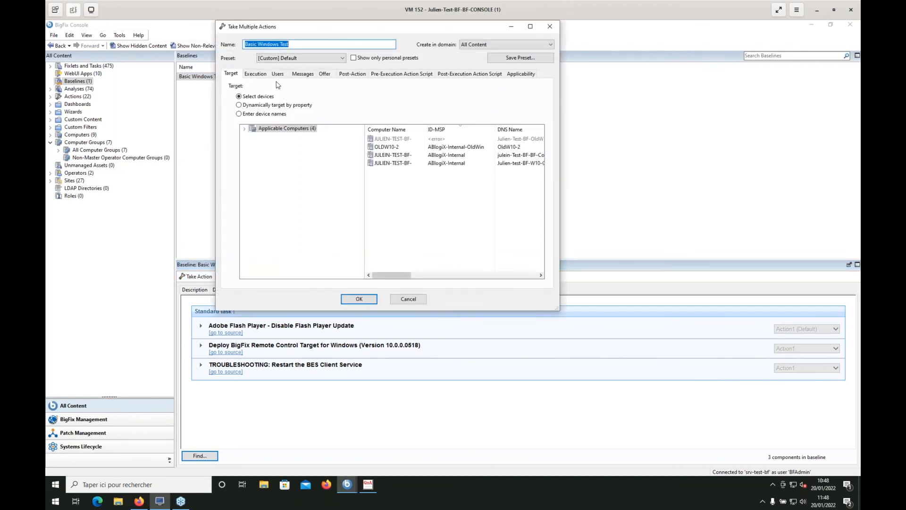
click(252, 78)
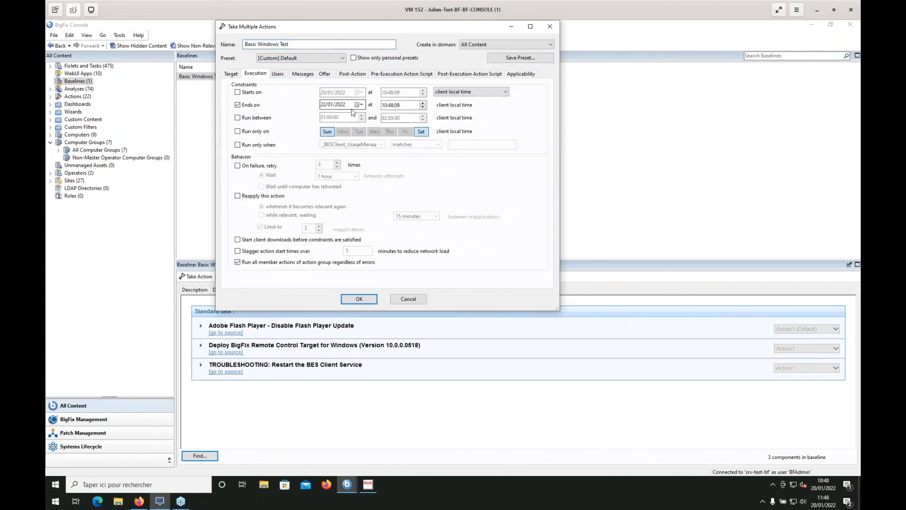
drag(411, 30, 438, 72)
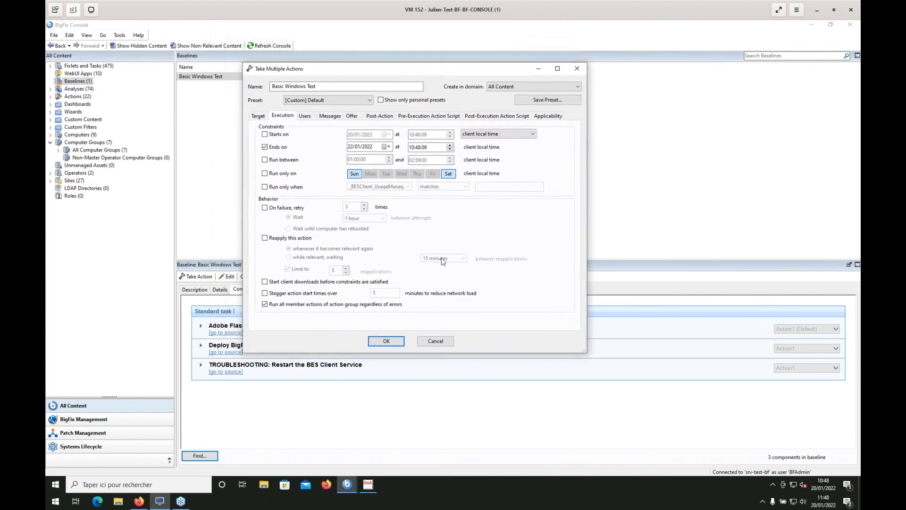
click(433, 341)
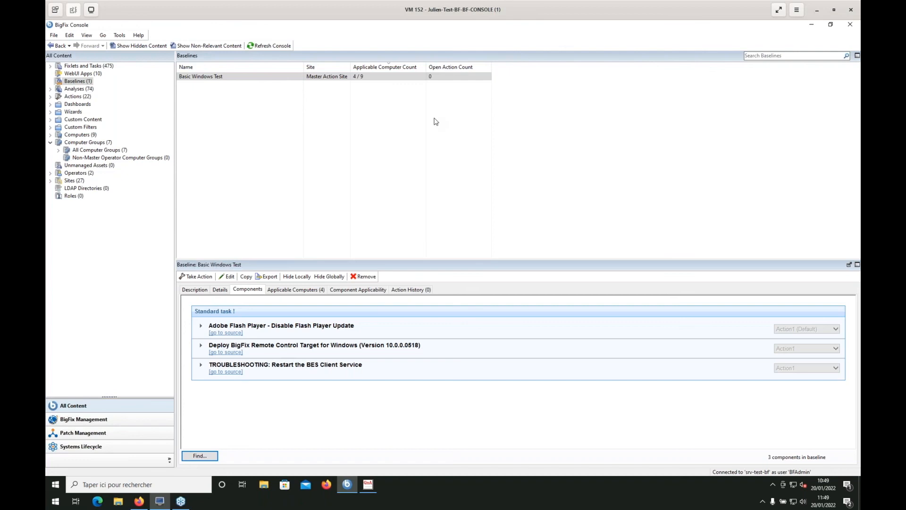
click(419, 125)
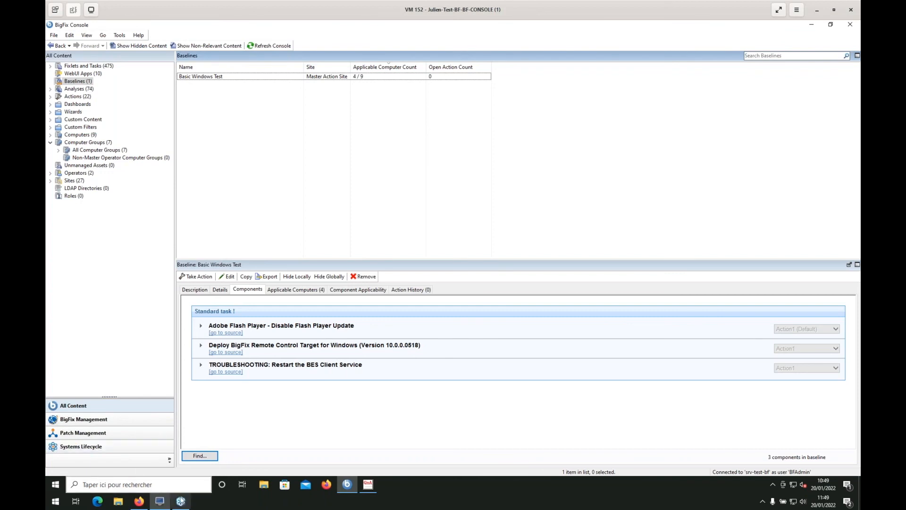
mouse_move(160, 501)
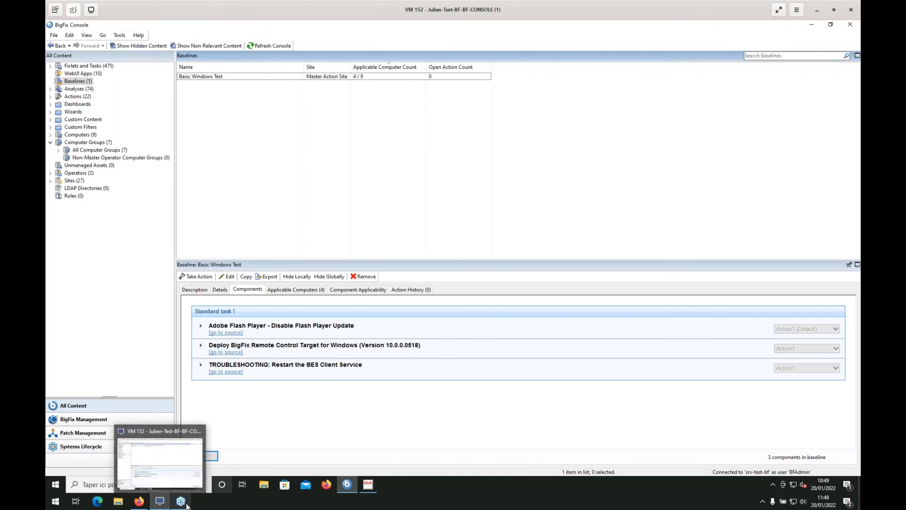